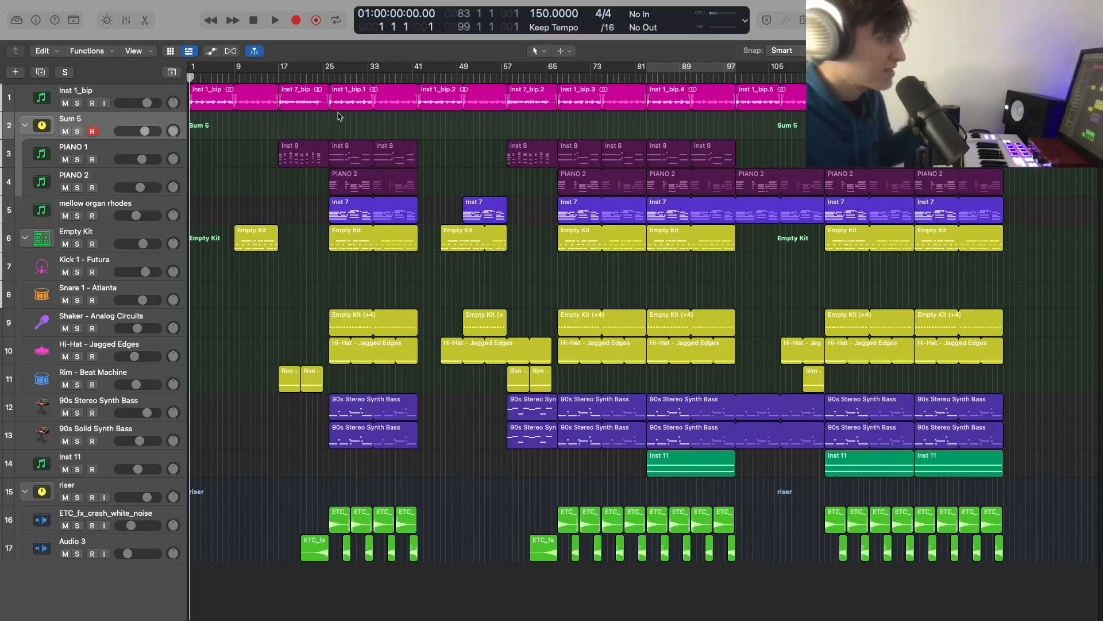
Step: Solo the Inst 1_bip track and move the playhead to bar 26
left_click(114, 101)
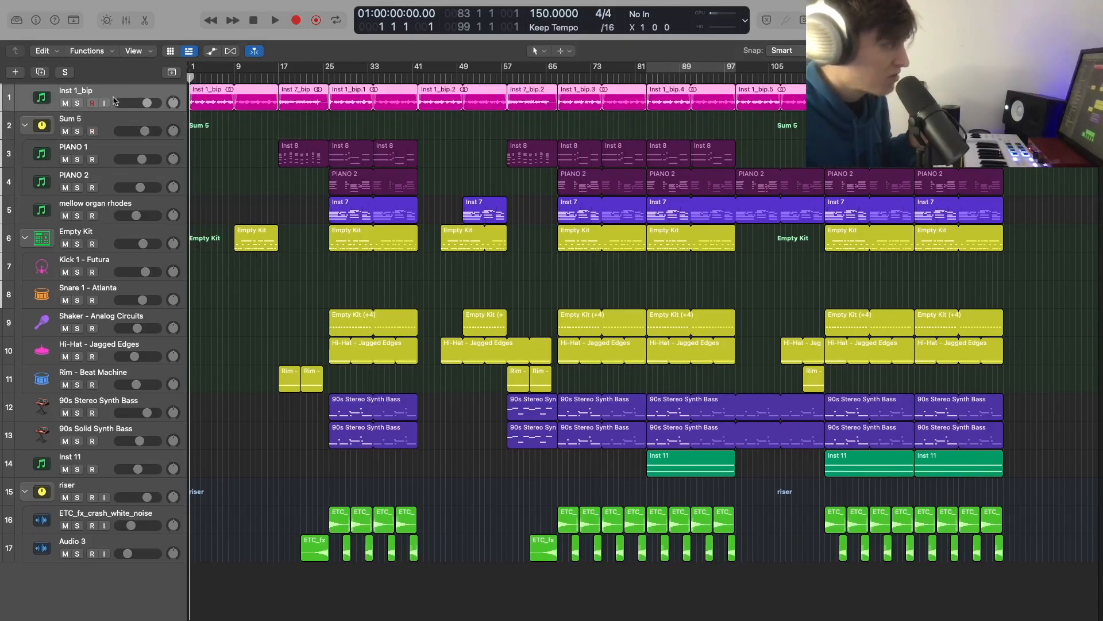
left_click(78, 103)
left_click(328, 77)
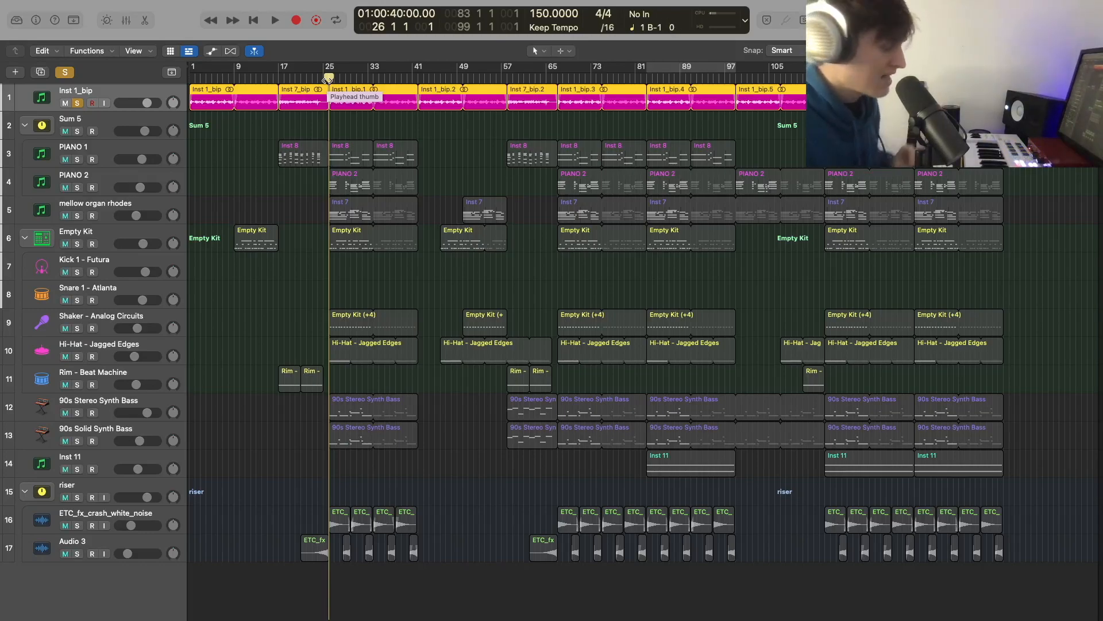
Step: Play the soloed Inst 1_bip track from bar 26 for a few bars, and stop playback
key("super+Right")
key("super+Right")
key("super+Right")
key("super+Right")
key("super+Down")
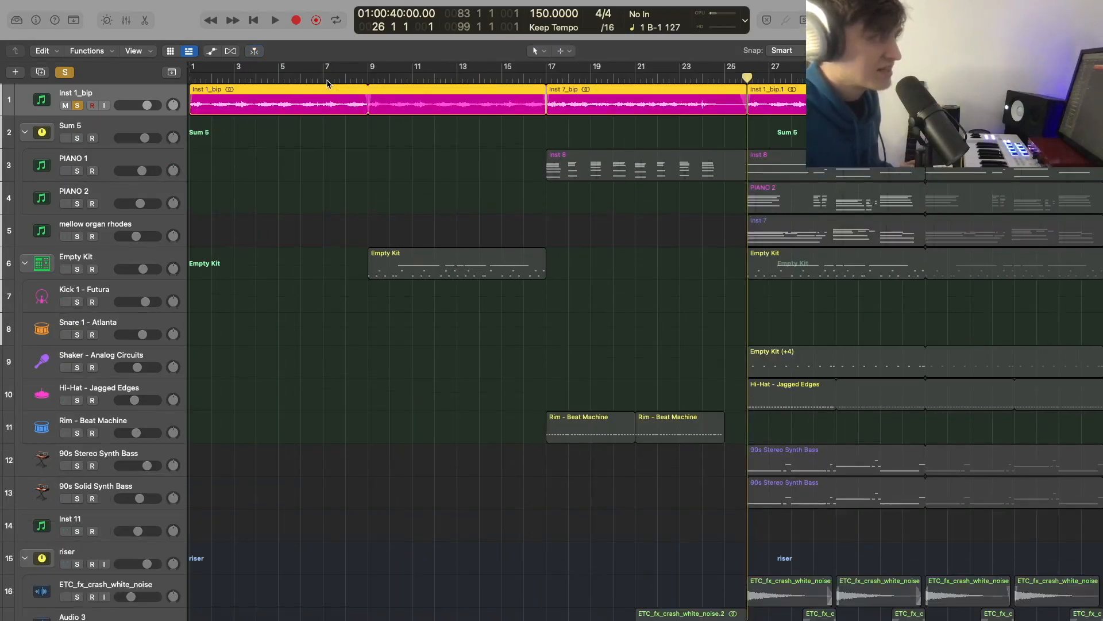
key("super+Down")
key("super+Right")
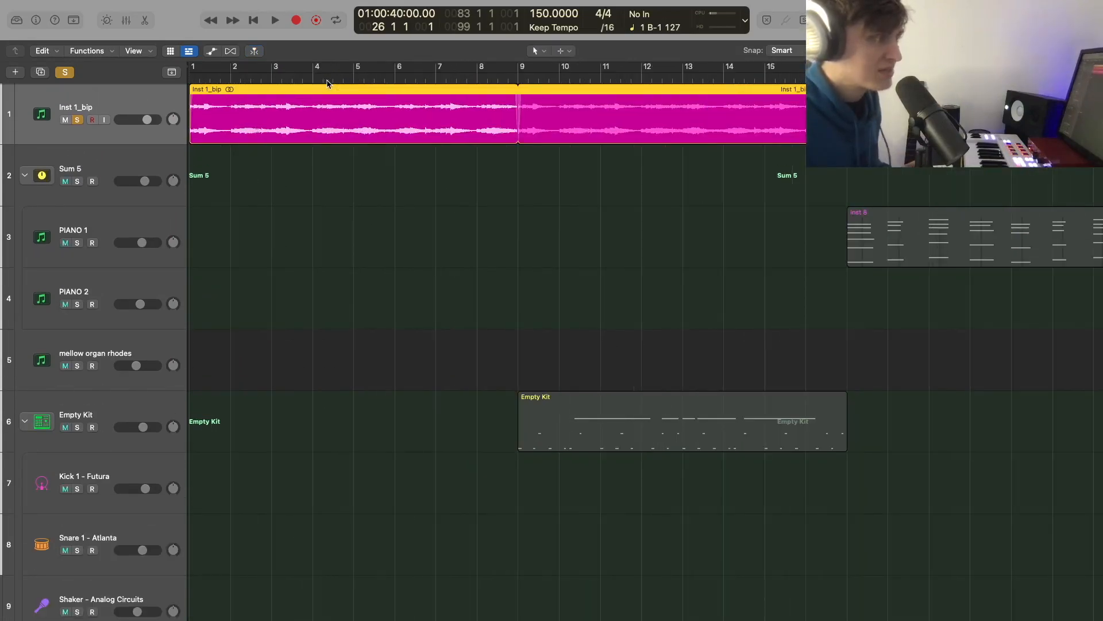
scroll(327, 83, "right", 10)
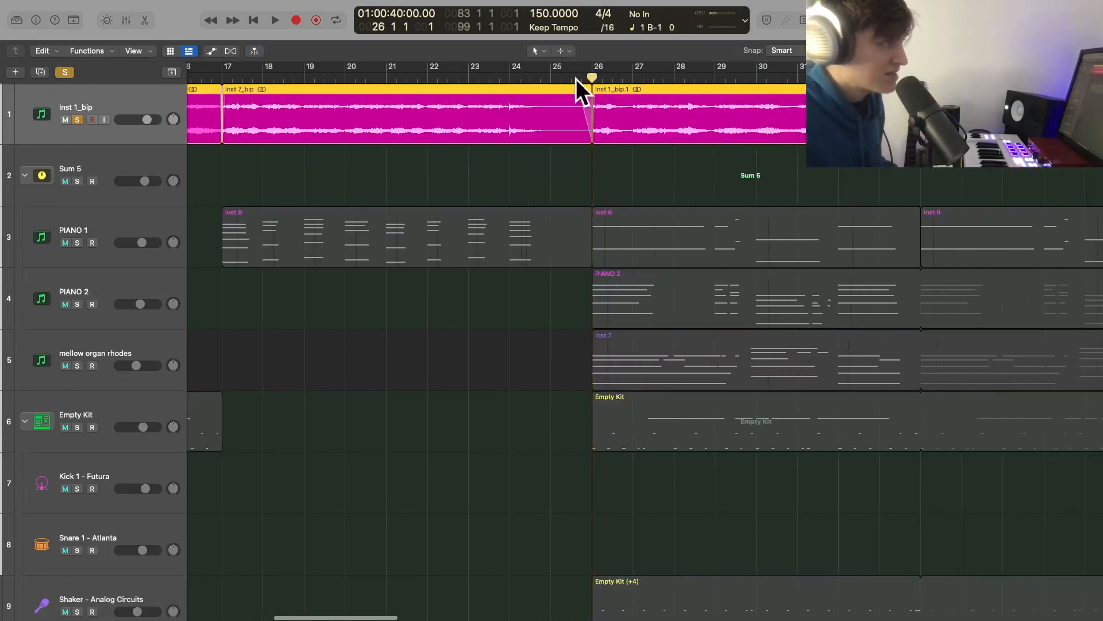
key("space")
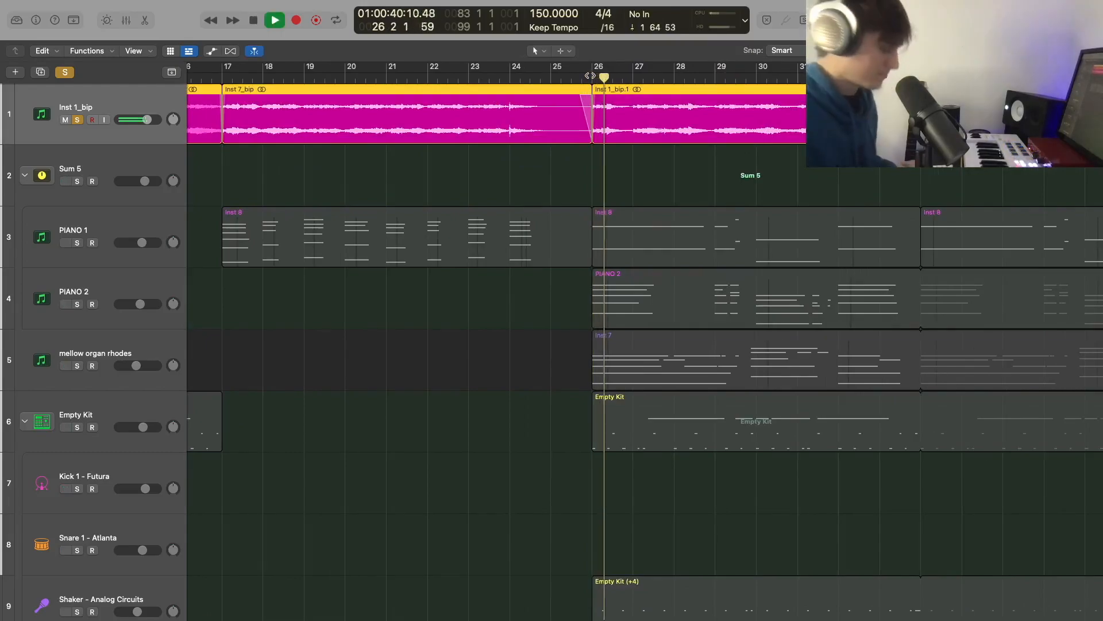
key("super+Left")
key("super+Left")
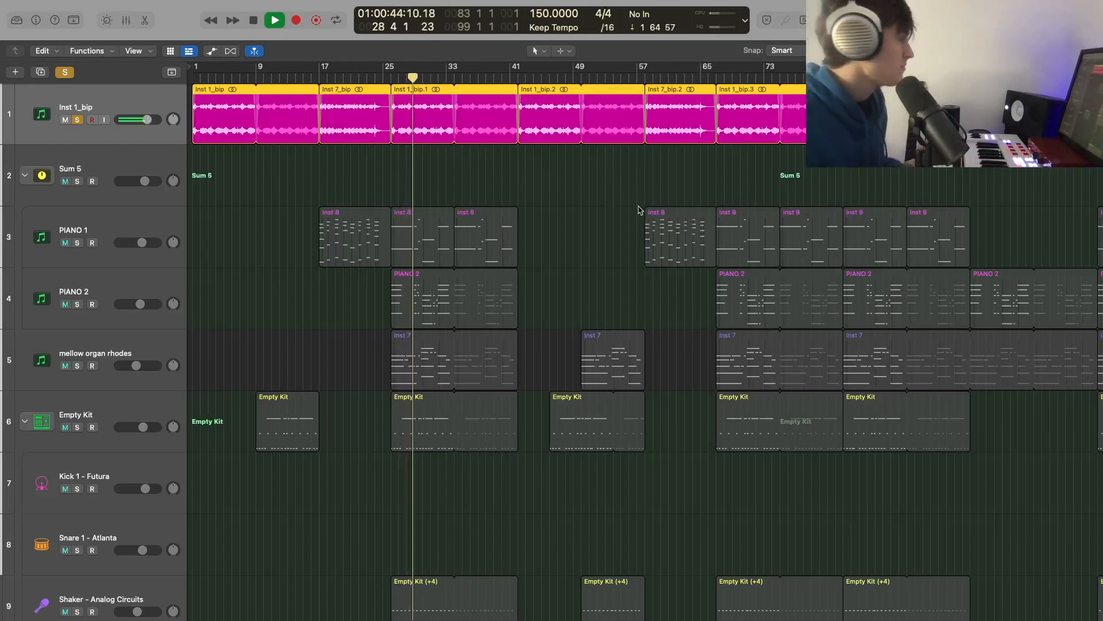
key("space")
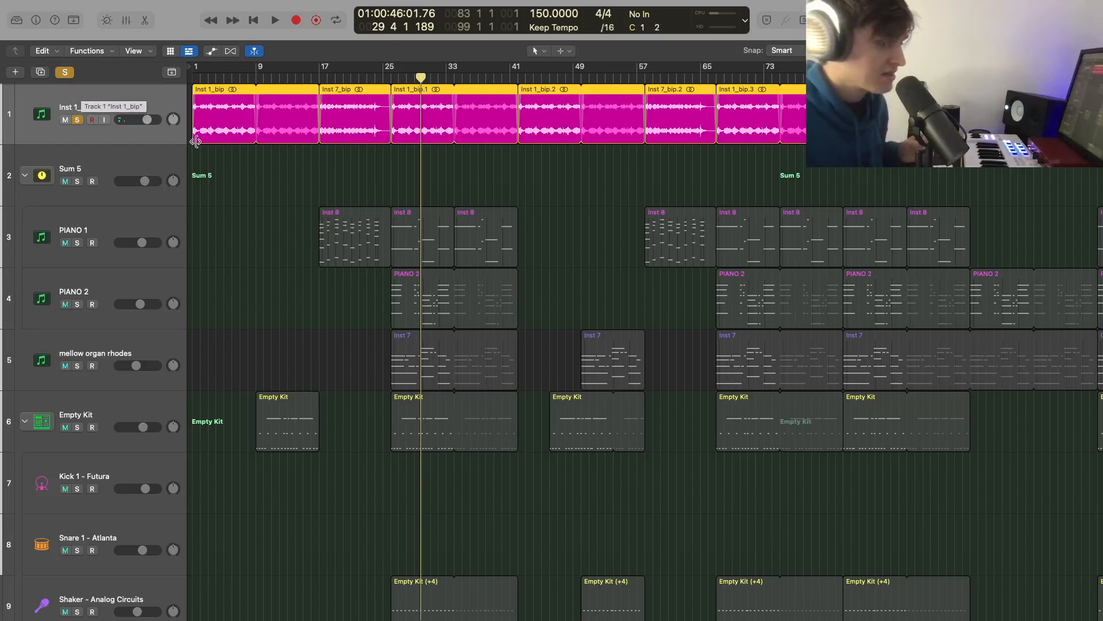
Step: View PIANO 1's Kontakt instrument from the mixer and list the Hybrid Keys instruments in its library, then close both
key("x")
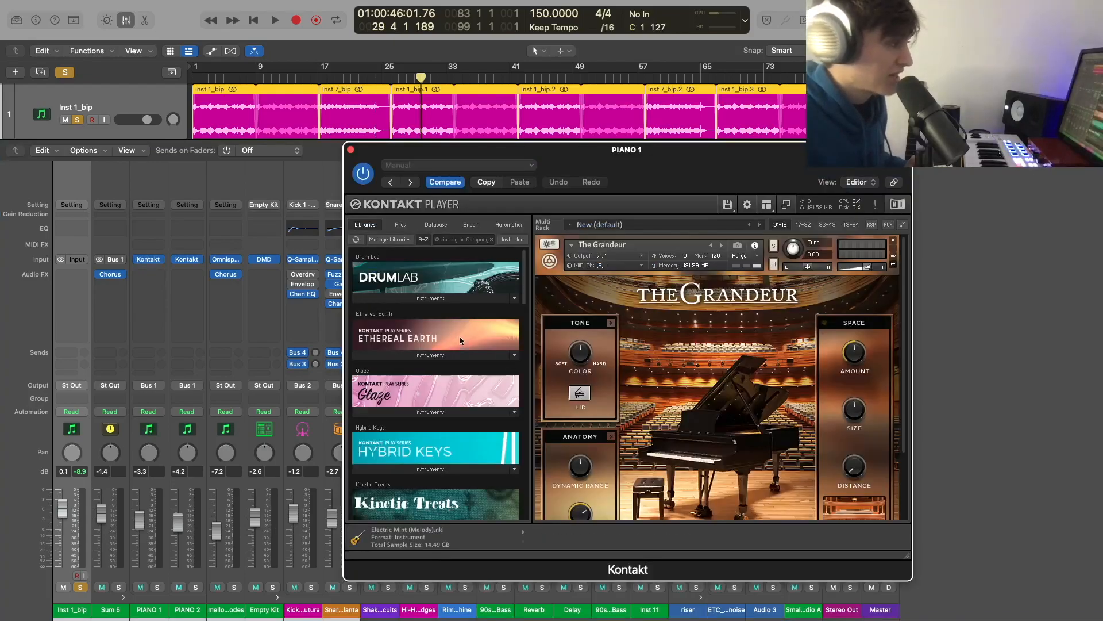
scroll(460, 340, "down", 3)
left_click(454, 327)
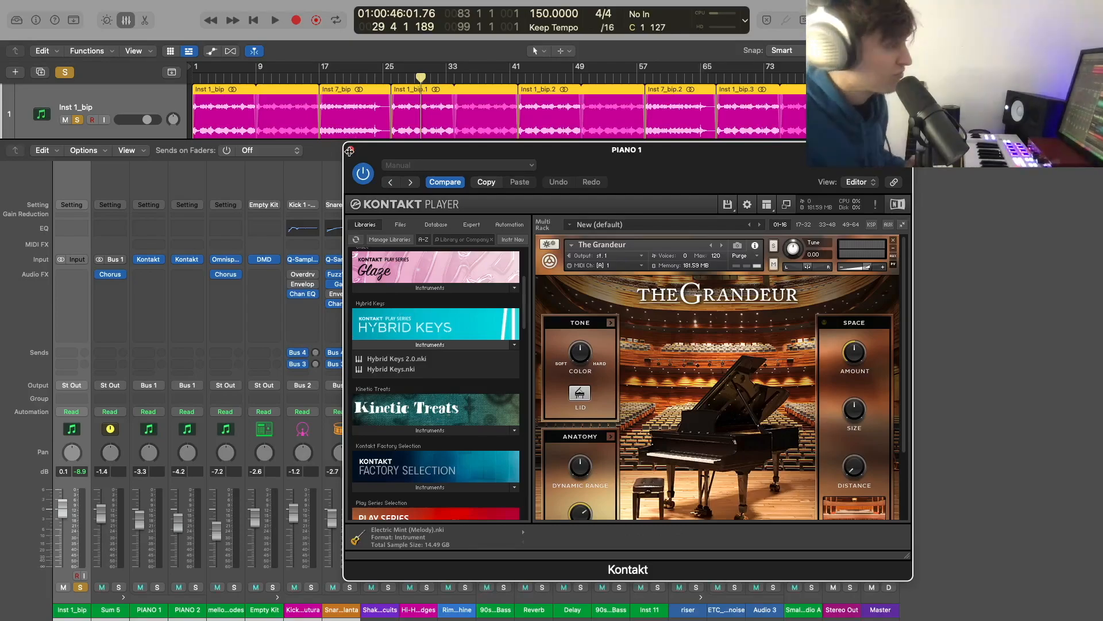
left_click(351, 150)
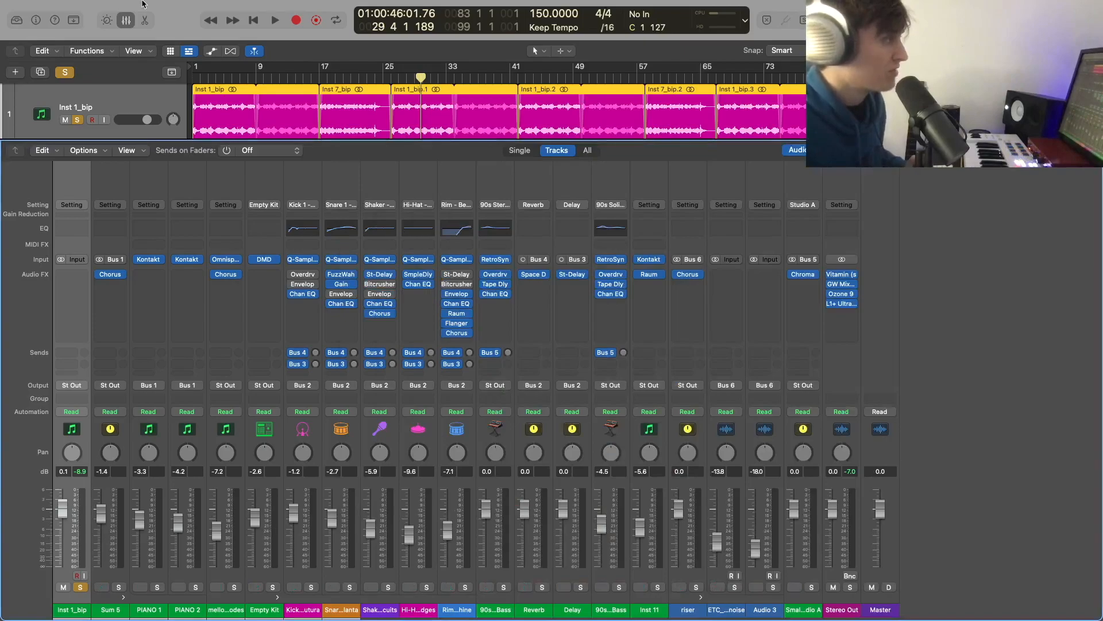
left_click(127, 20)
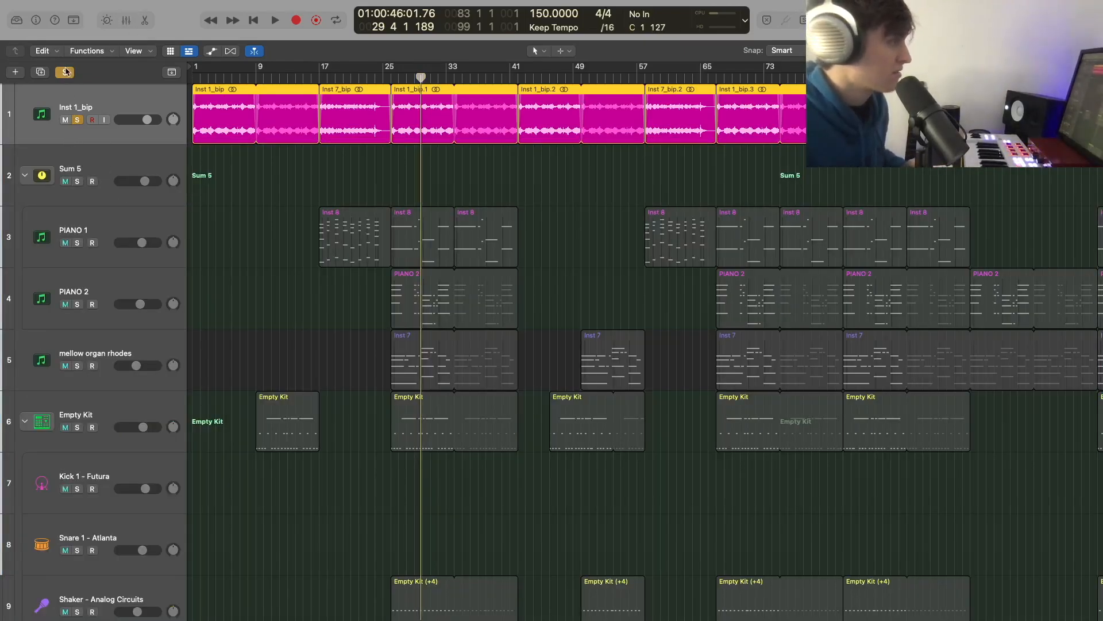
Step: Clear the solo on Inst 1_bip, briefly solo the tracks from Sum 5 to Empty Kit, and clear all solos
left_click(65, 71)
left_click_drag(78, 182, 95, 432)
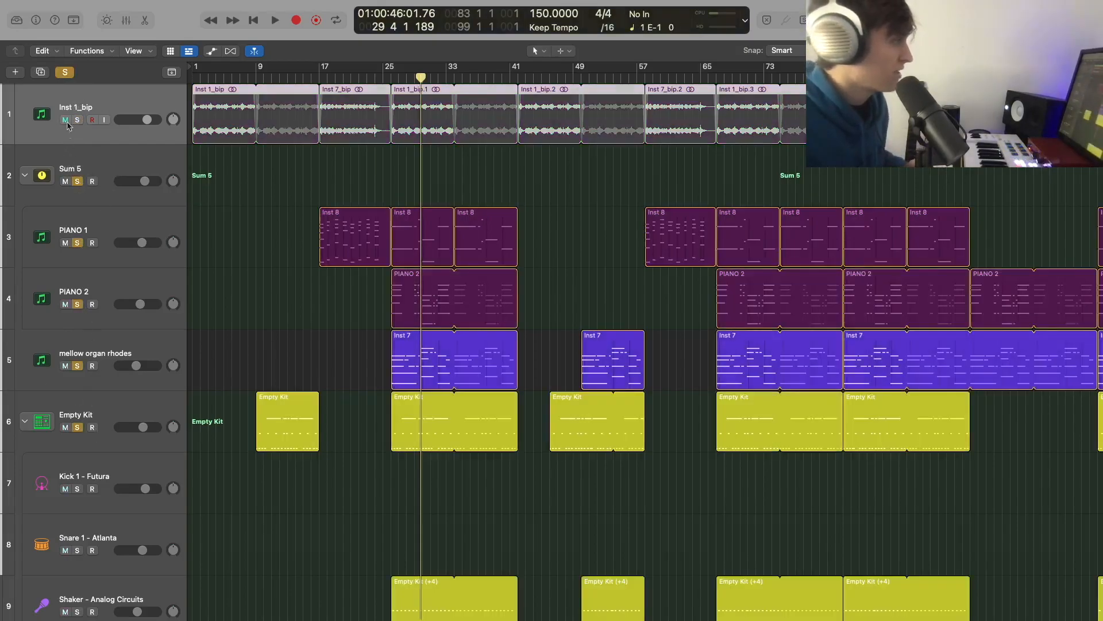
left_click(65, 71)
Step: Move the playhead to bar 26 and solo only the Sum 5, PIANO 1 and PIANO 2 tracks
left_click(342, 196)
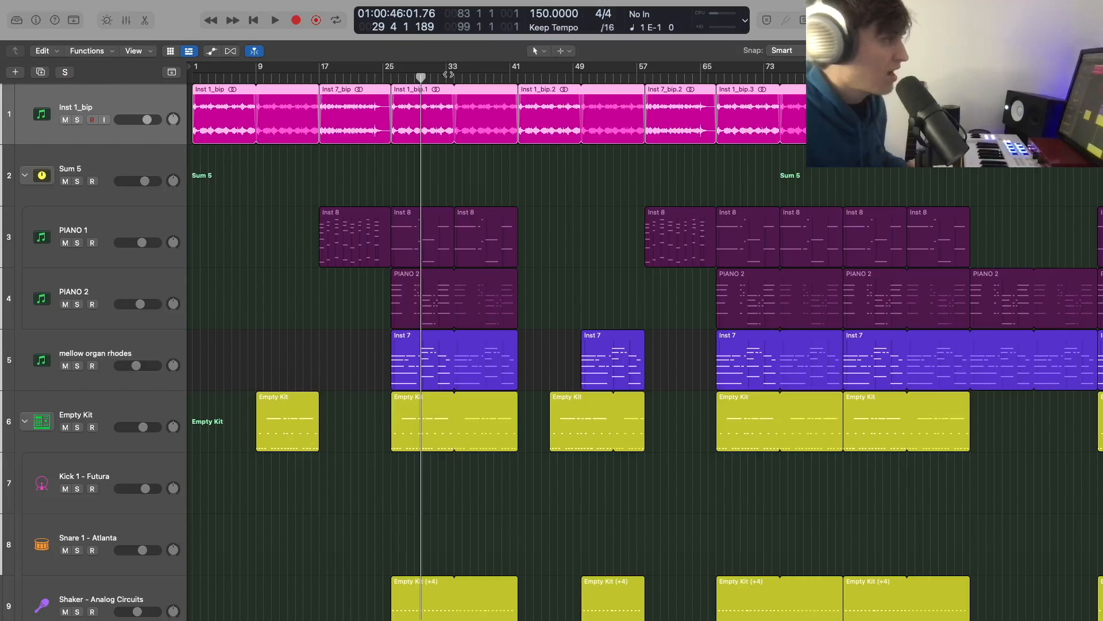
left_click(384, 79)
left_click(391, 78)
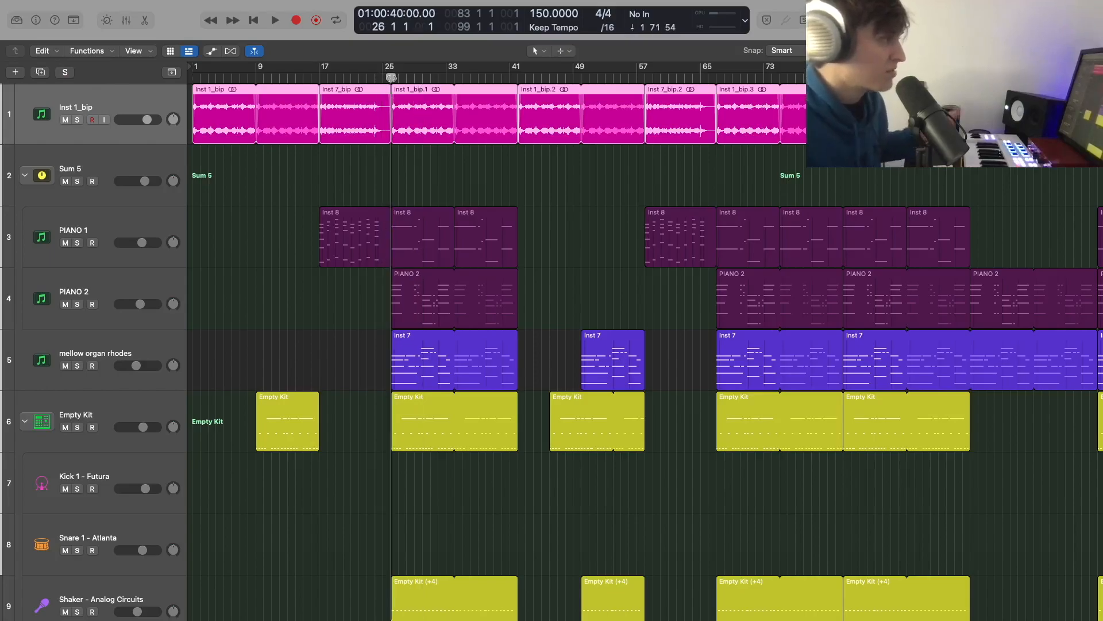
left_click(77, 120)
left_click(78, 122)
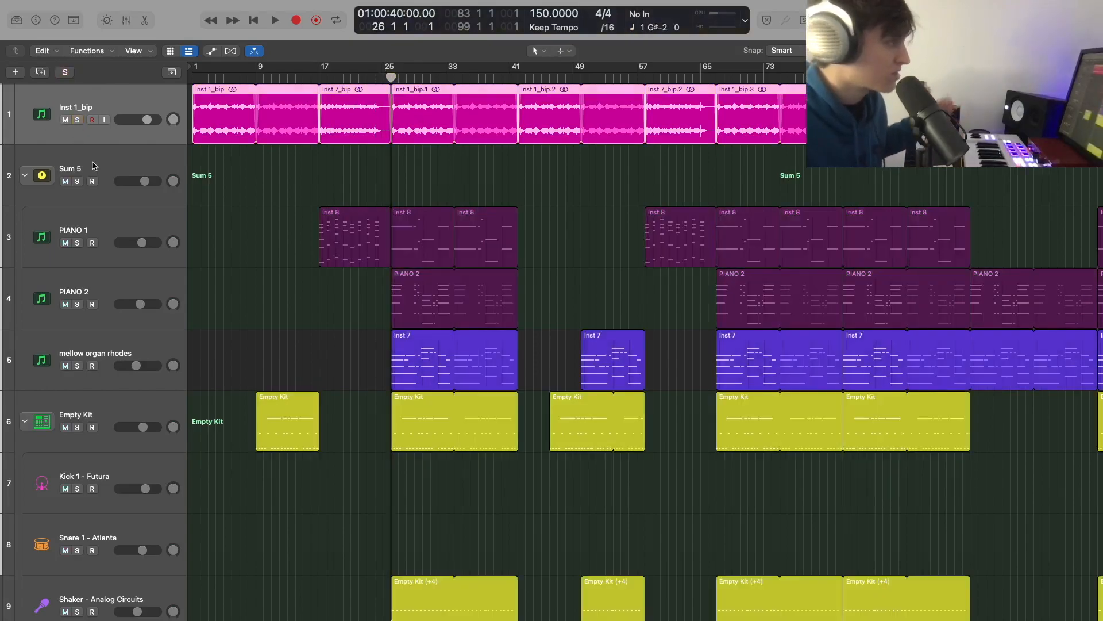
left_click_drag(77, 181, 78, 366)
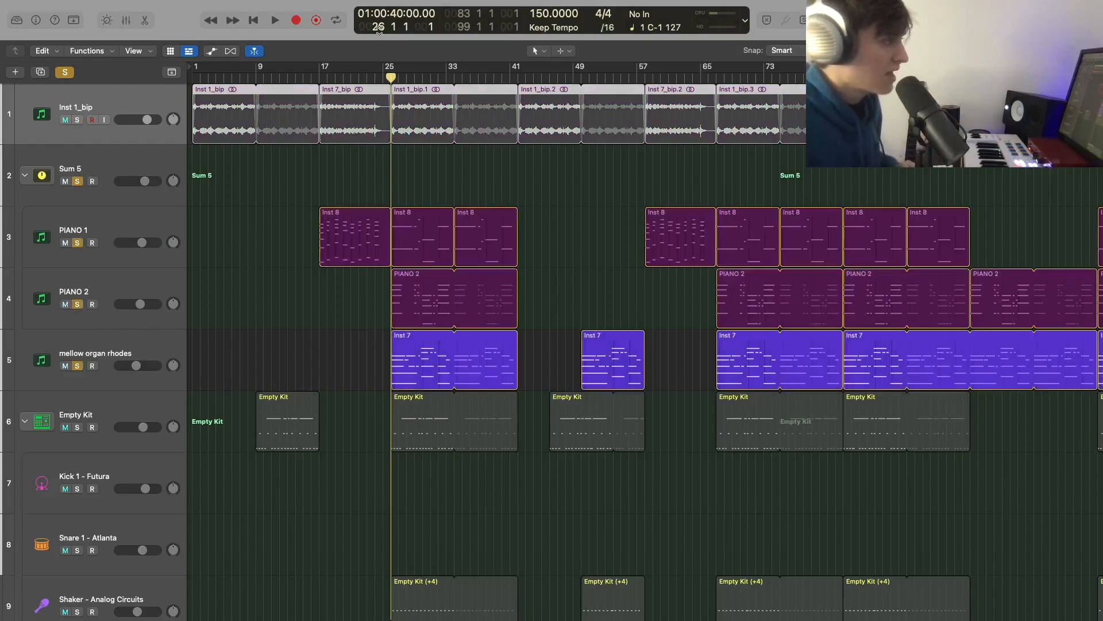
left_click(77, 366)
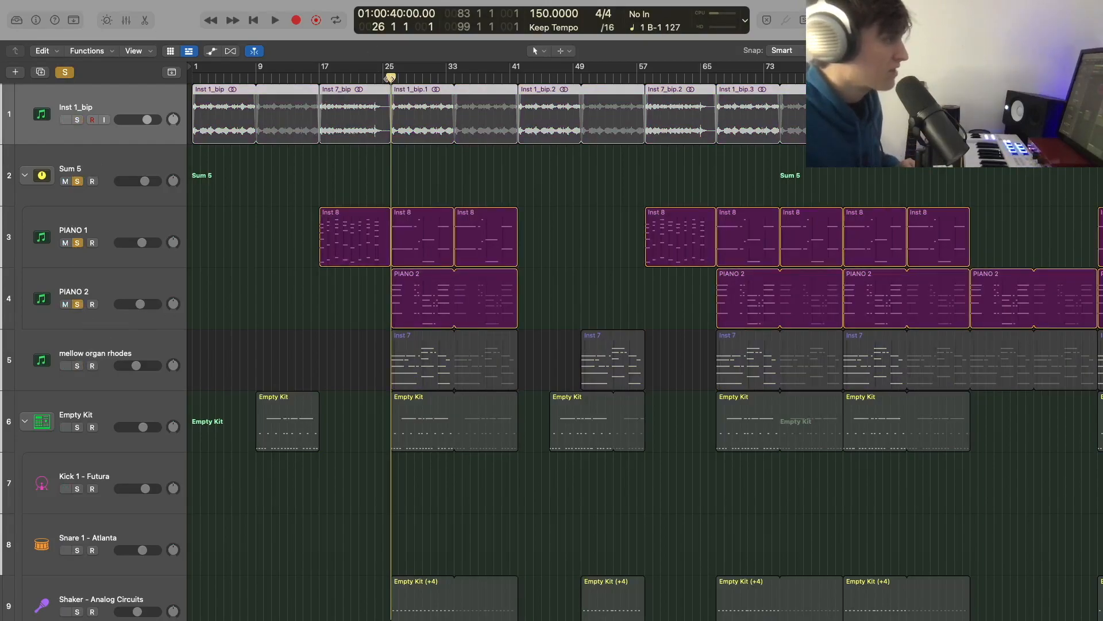
Step: Play the soloed piano tracks from bar 26 and again from bar 17, stopping after each passage
scroll(391, 82, "up", 5)
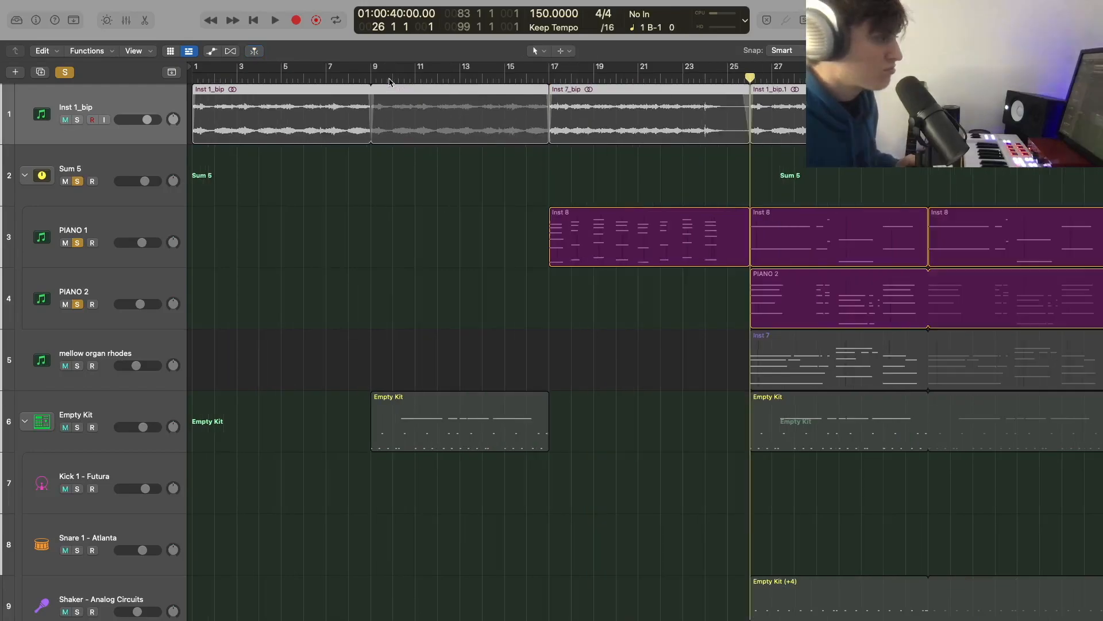
scroll(391, 83, "up", 3)
scroll(390, 79, "right", 5)
key("space")
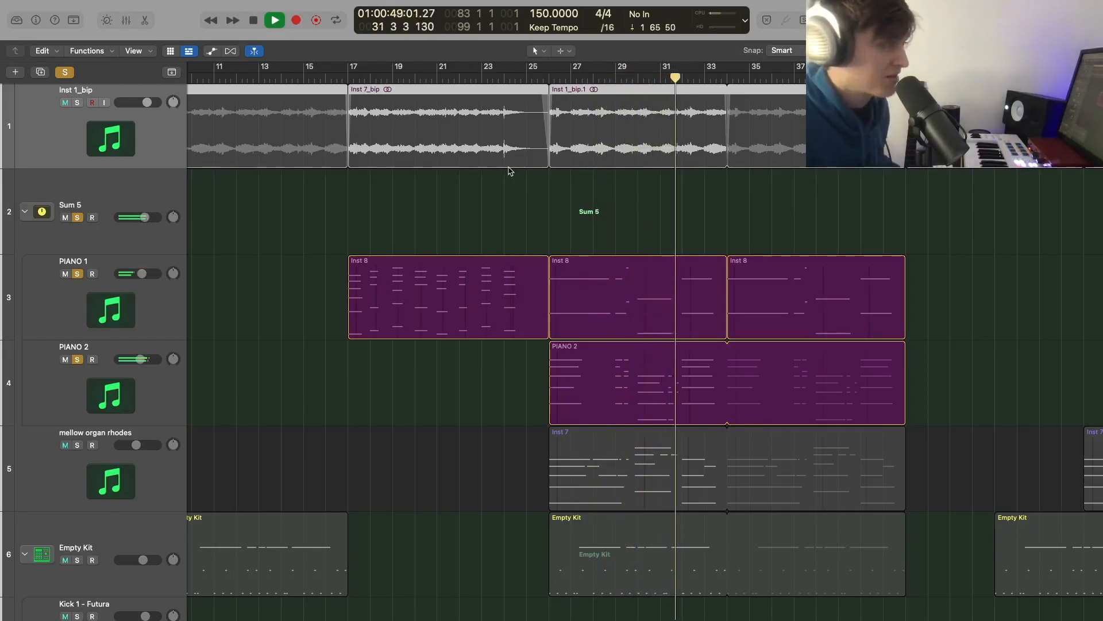
key("space")
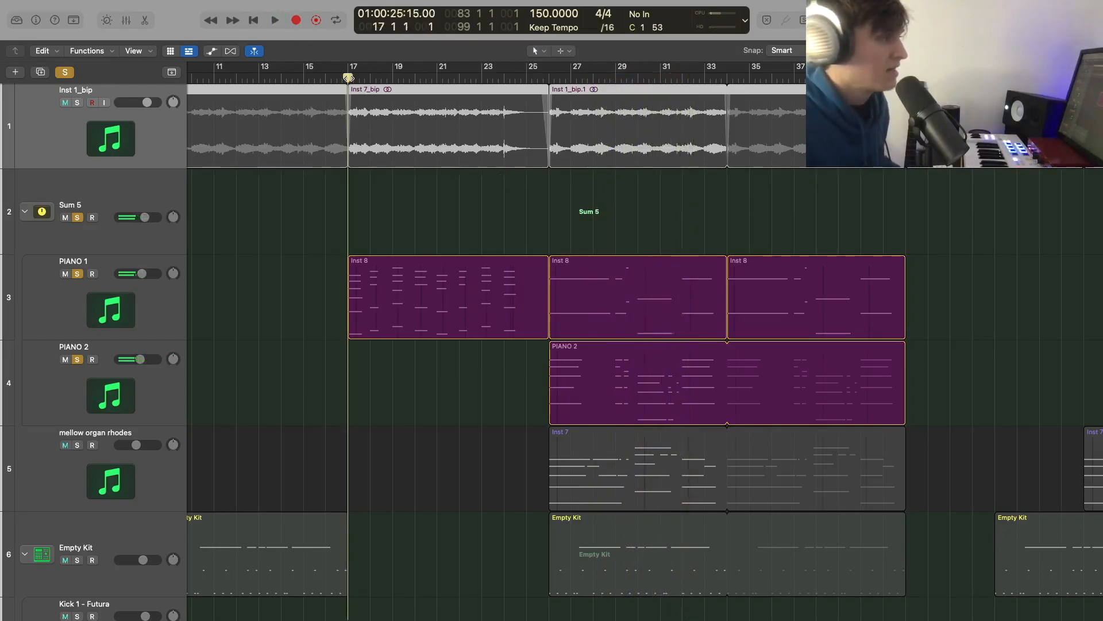
key("space")
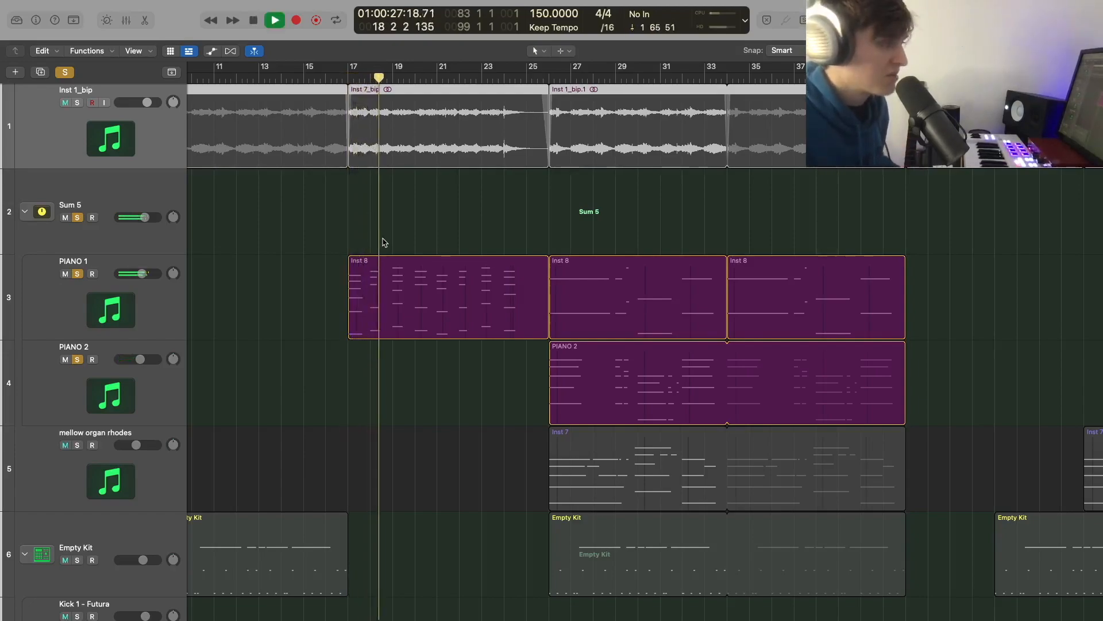
key("space")
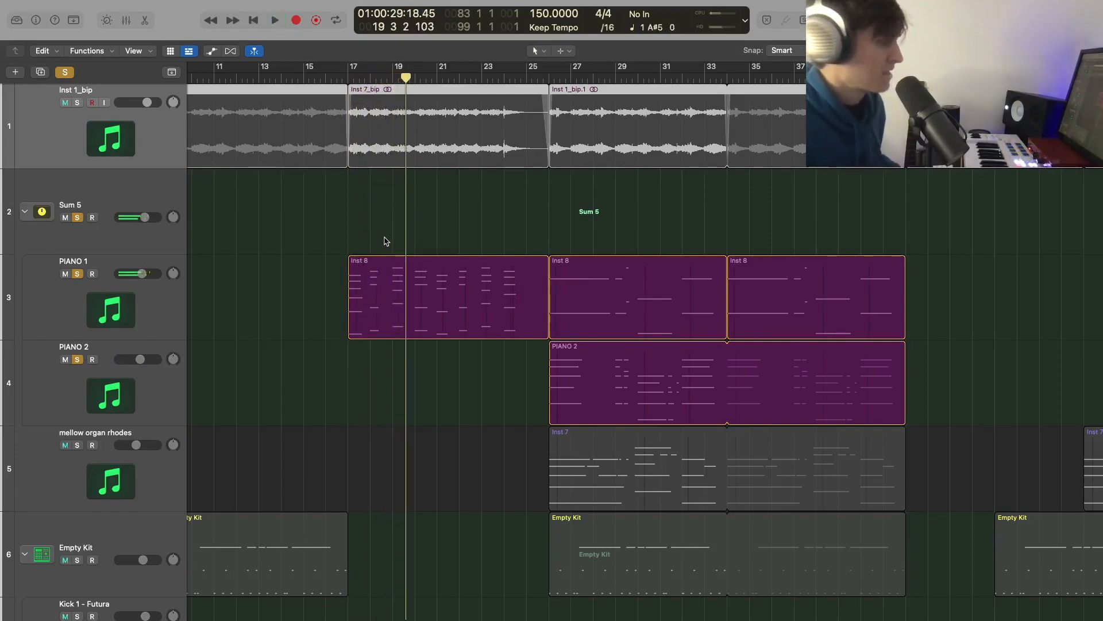
Step: Clear the piano solos, solo the mellow organ rhodes track instead, and return the playhead to bar 26
left_click(65, 72)
scroll(412, 313, "down", 3)
scroll(412, 313, "down", 1)
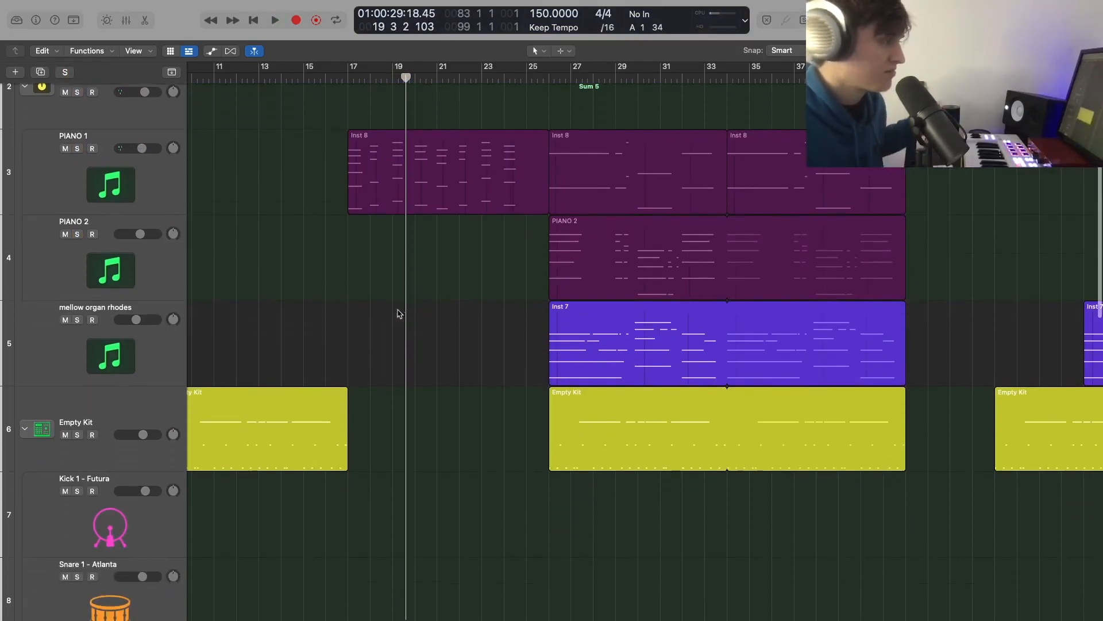
left_click(79, 328)
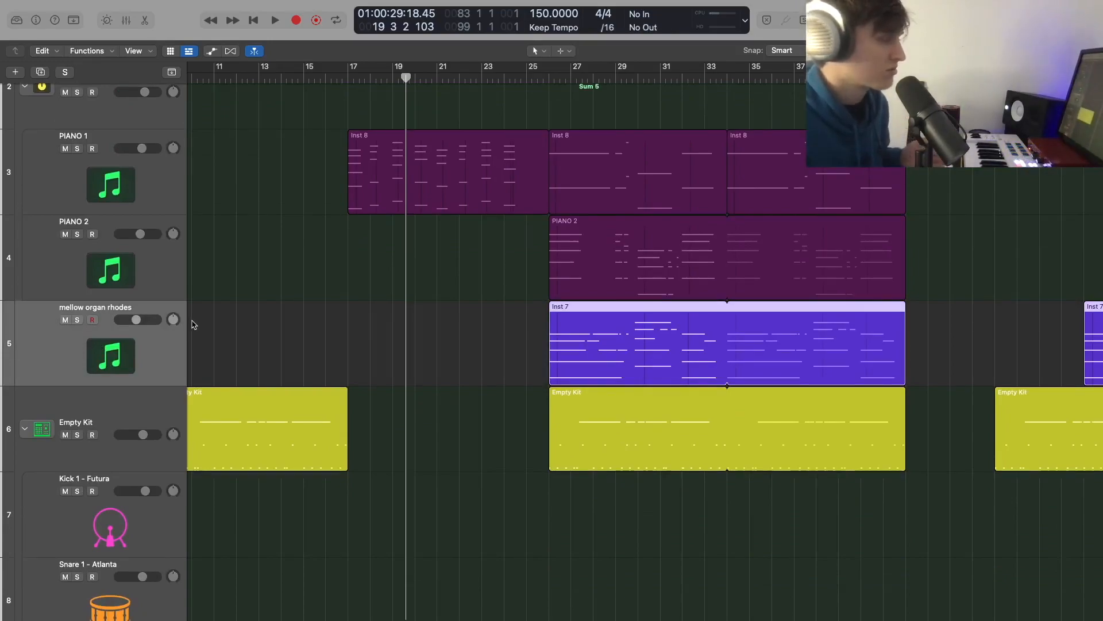
left_click(543, 80)
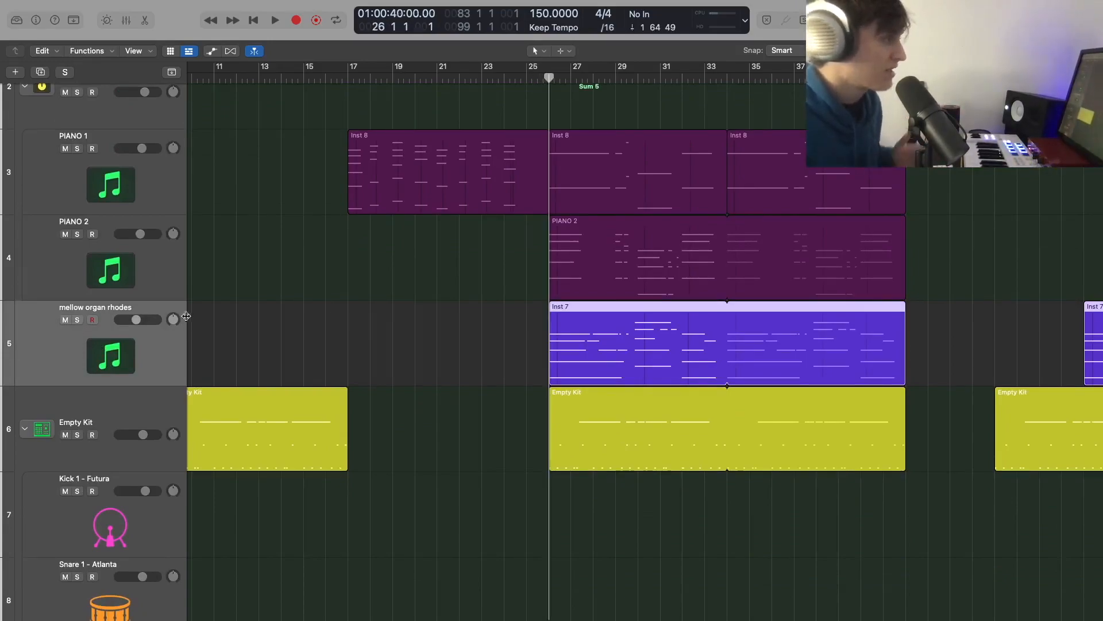
left_click(77, 319)
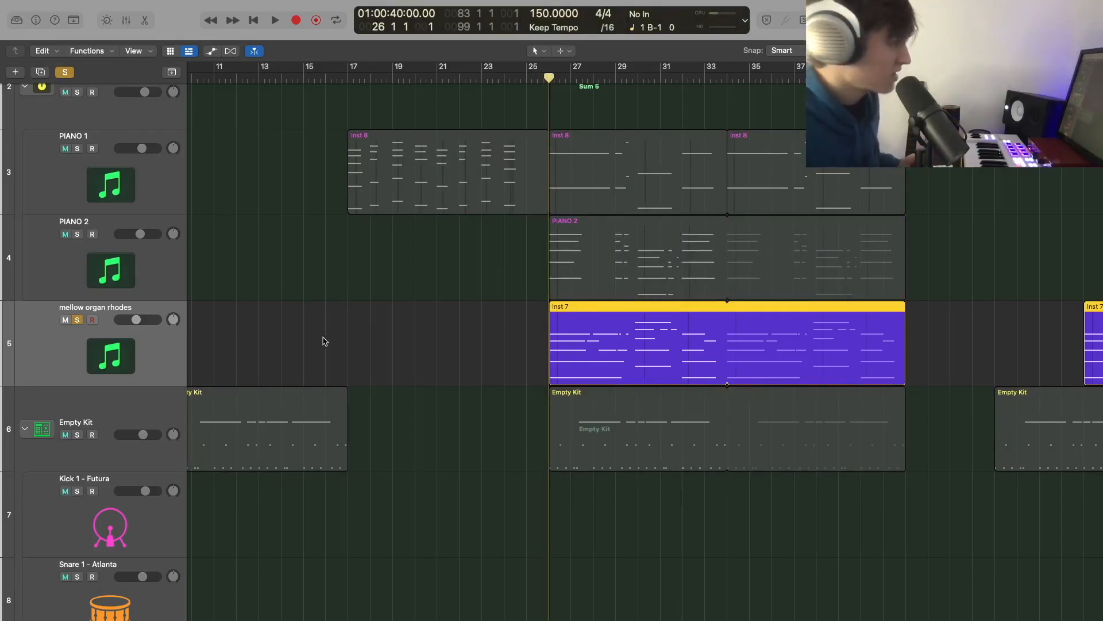
Step: View the Omnisphere patch on the mellow organ rhodes channel in the mixer, and close the plugin and mixer
key("x")
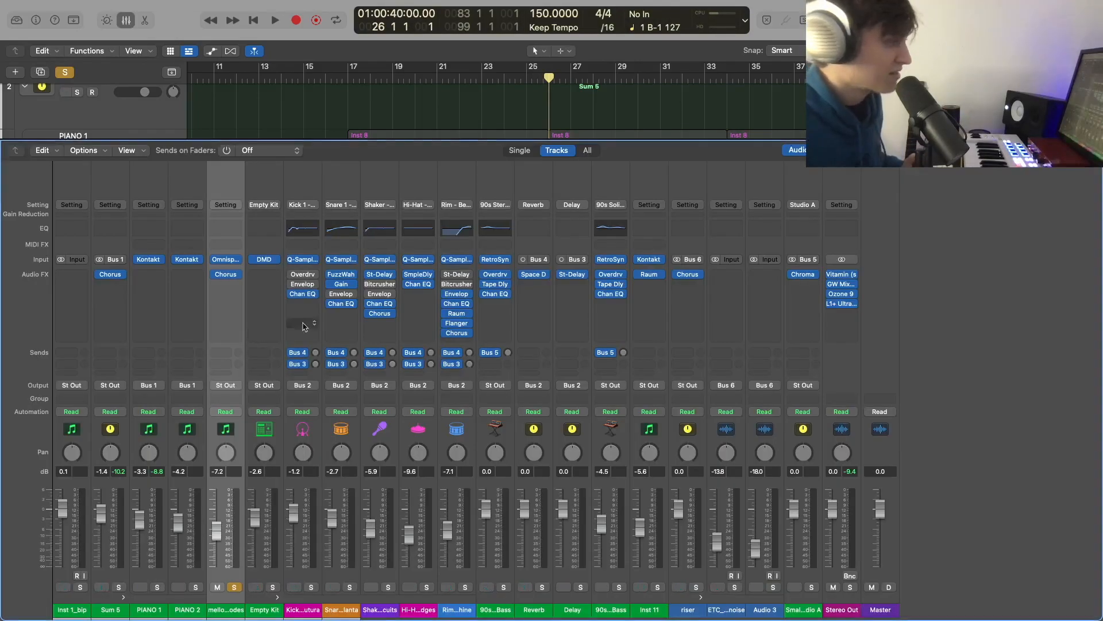
left_click(226, 260)
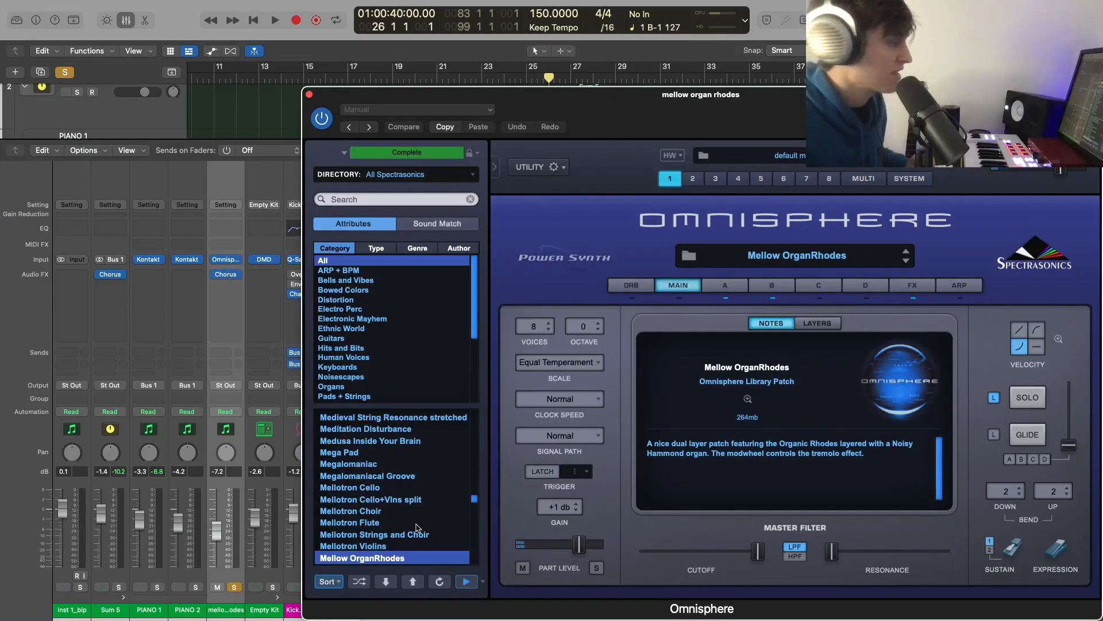
left_click(309, 95)
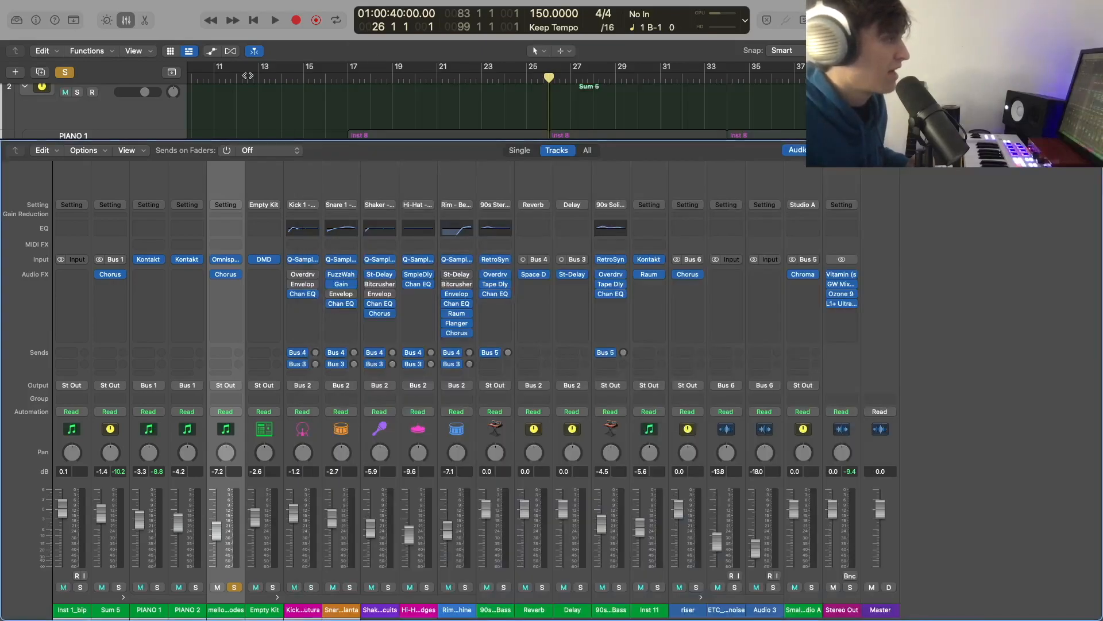
key("x")
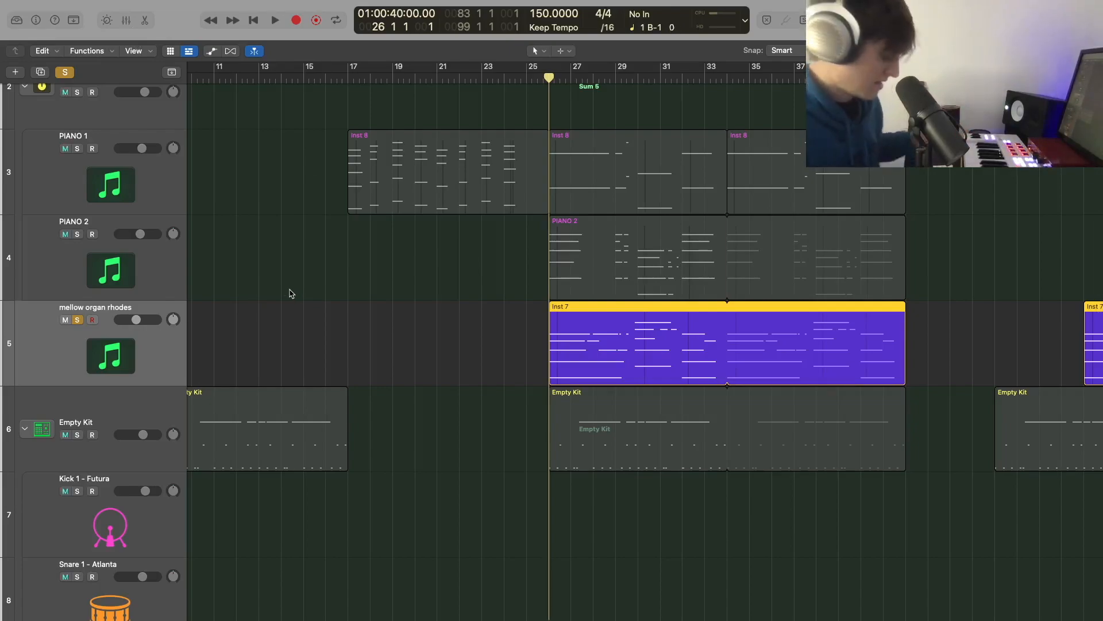
Step: Play mellow organ rhodes from bar 26, adding PIANO 2 and PIANO 1 to the solo during playback, and stop
key("space")
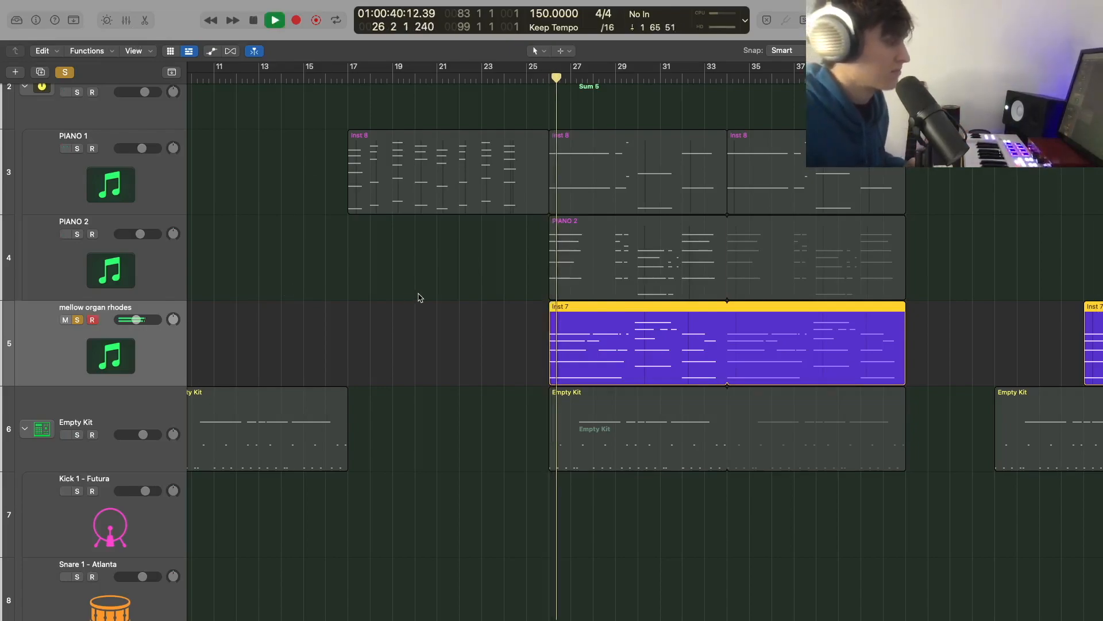
scroll(260, 363, "right", 5)
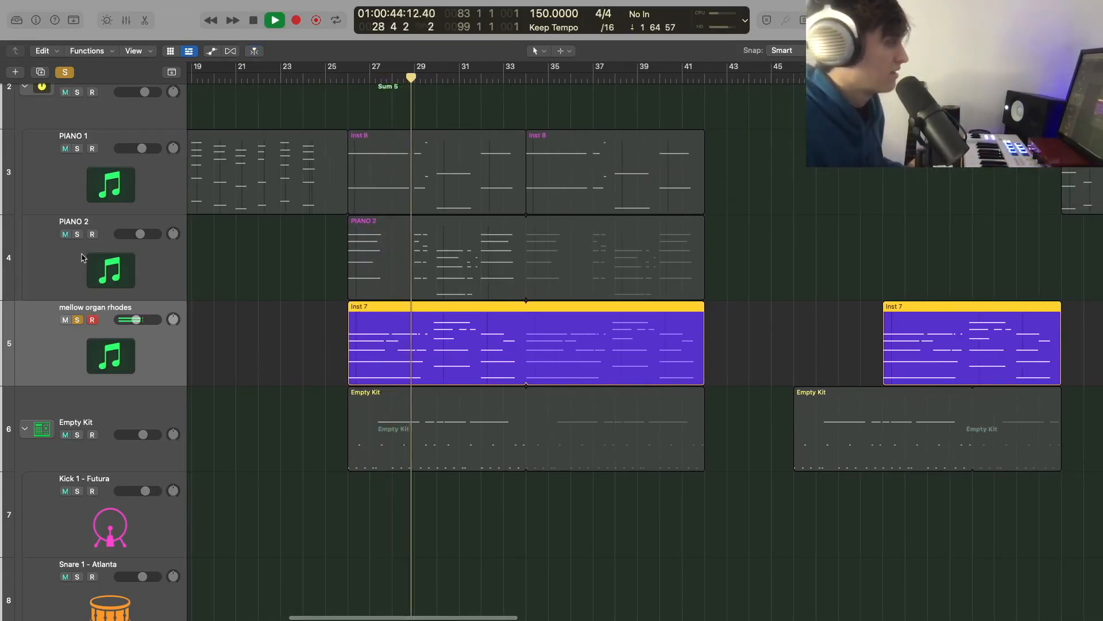
left_click(77, 234)
left_click(77, 149)
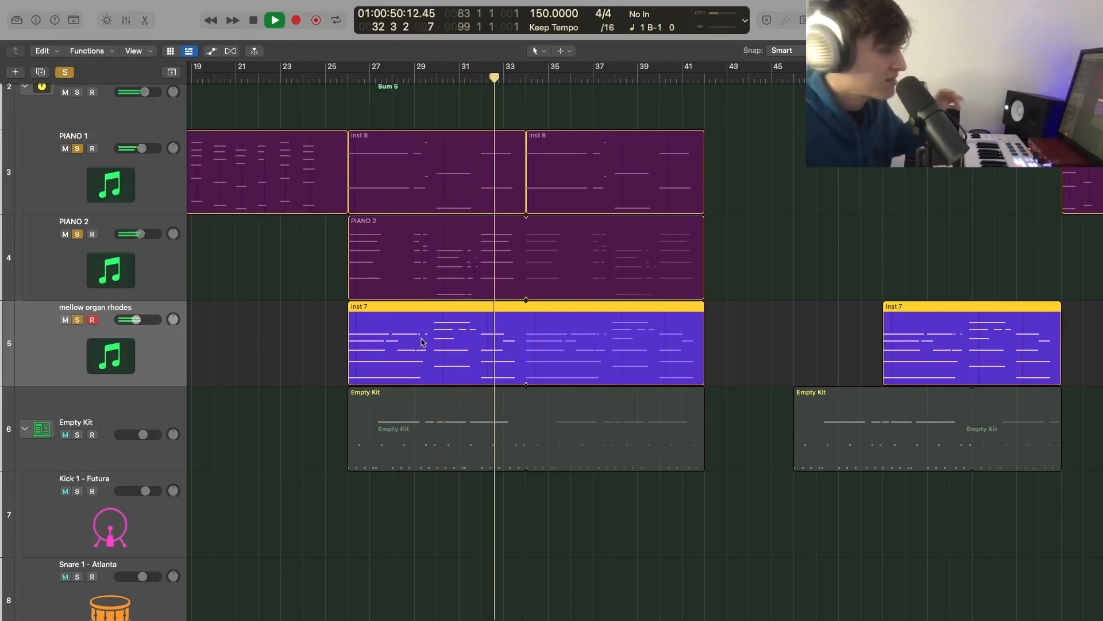
key("space")
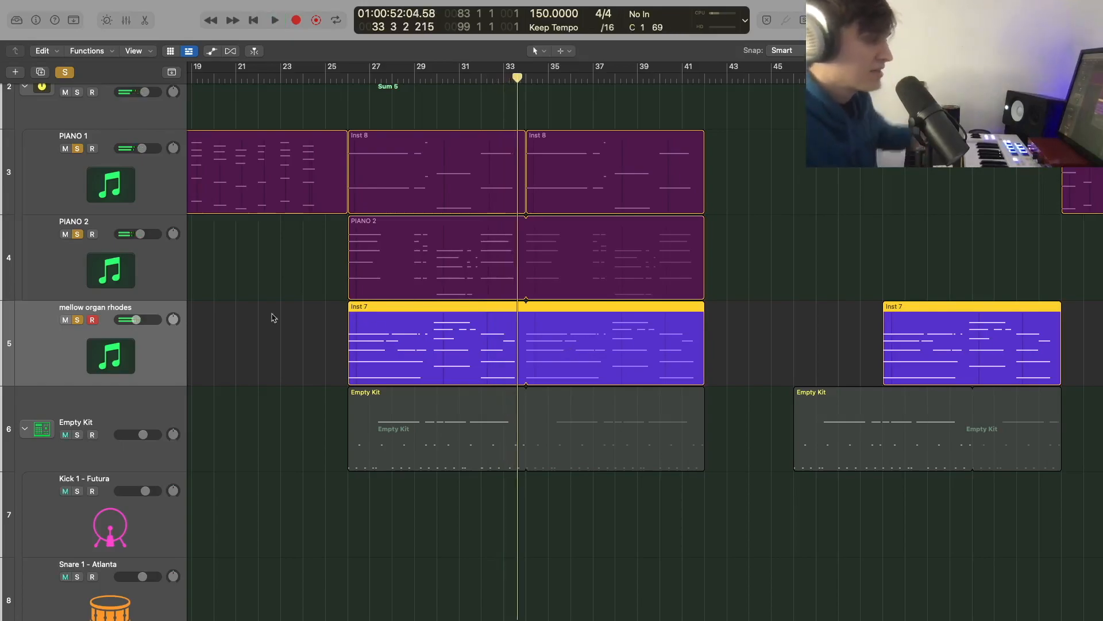
Step: Add the Inst 1_bip sample to the soloed piano and organ rhodes tracks, play them from bar 26, and stop
scroll(108, 86, "up", 4)
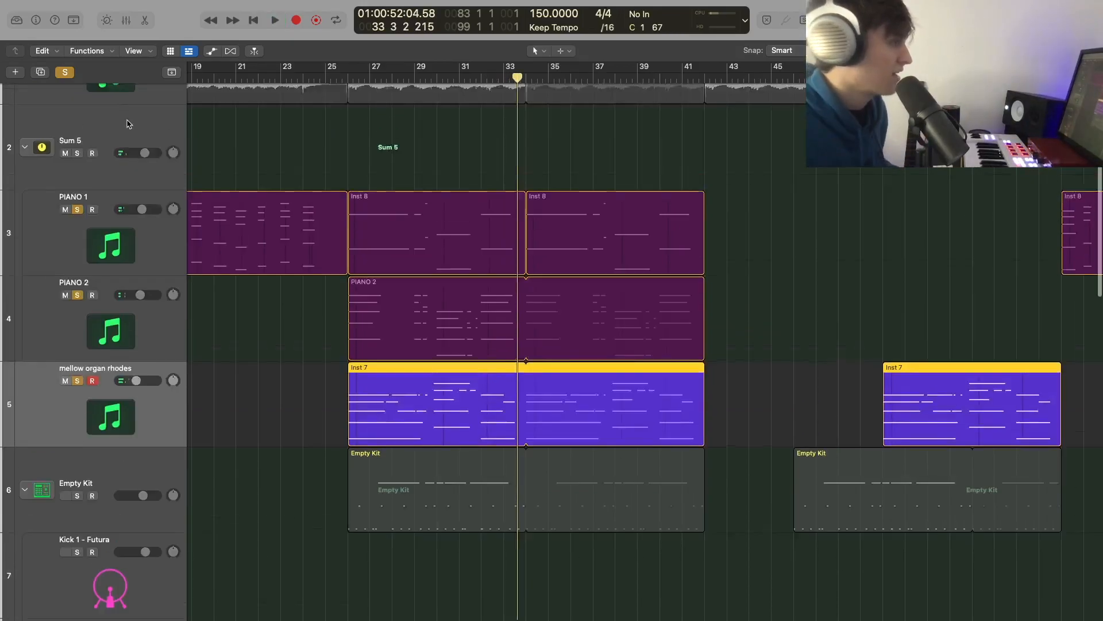
left_click(347, 80)
key("space")
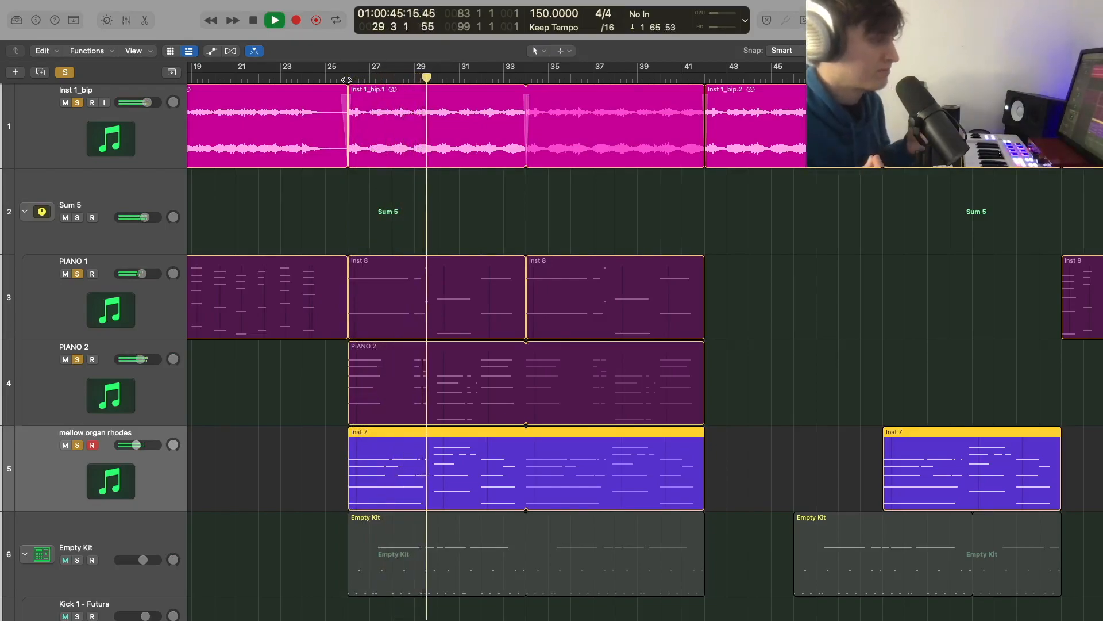
key("space")
scroll(500, 229, "down", 3)
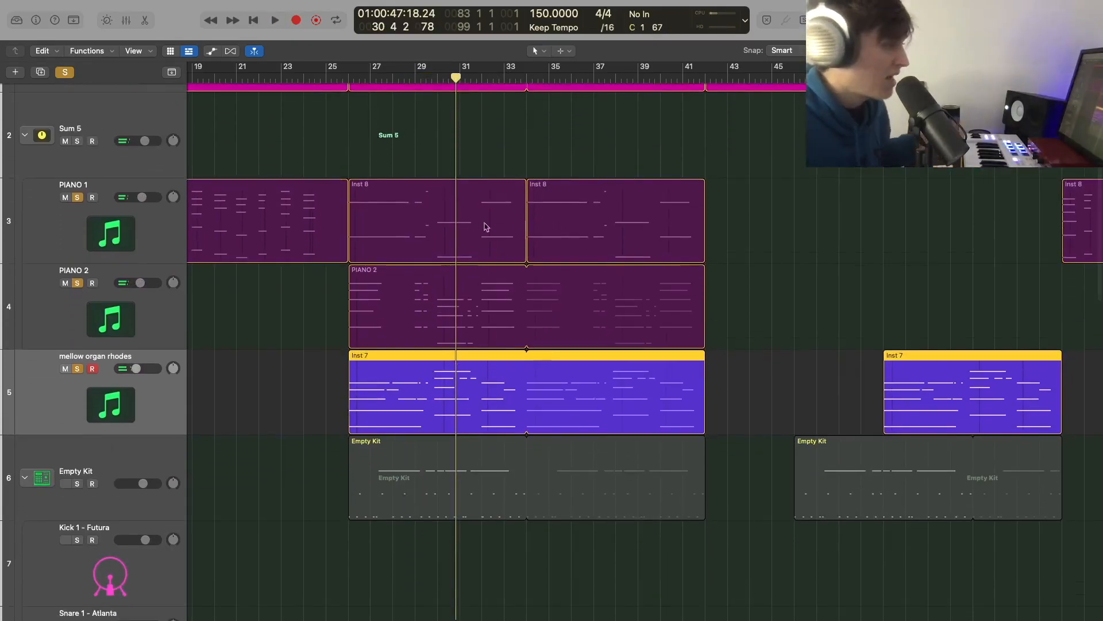
Step: Clear all current solos and solo only the Empty Kit drum track
scroll(481, 278, "down", 4)
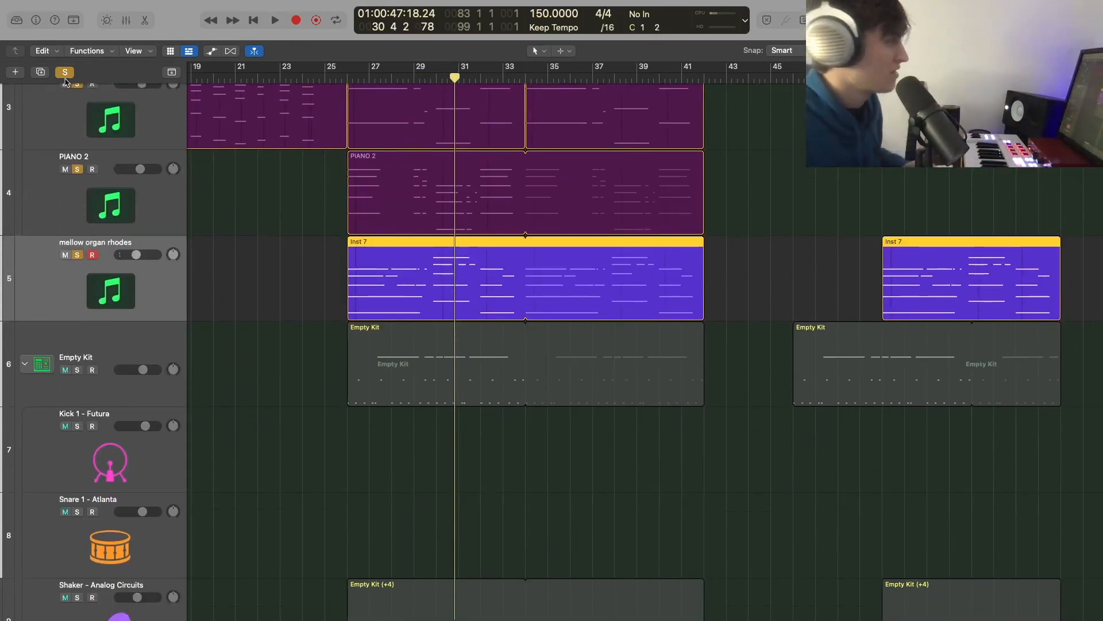
left_click(64, 73)
scroll(197, 343, "down", 4)
left_click(78, 251)
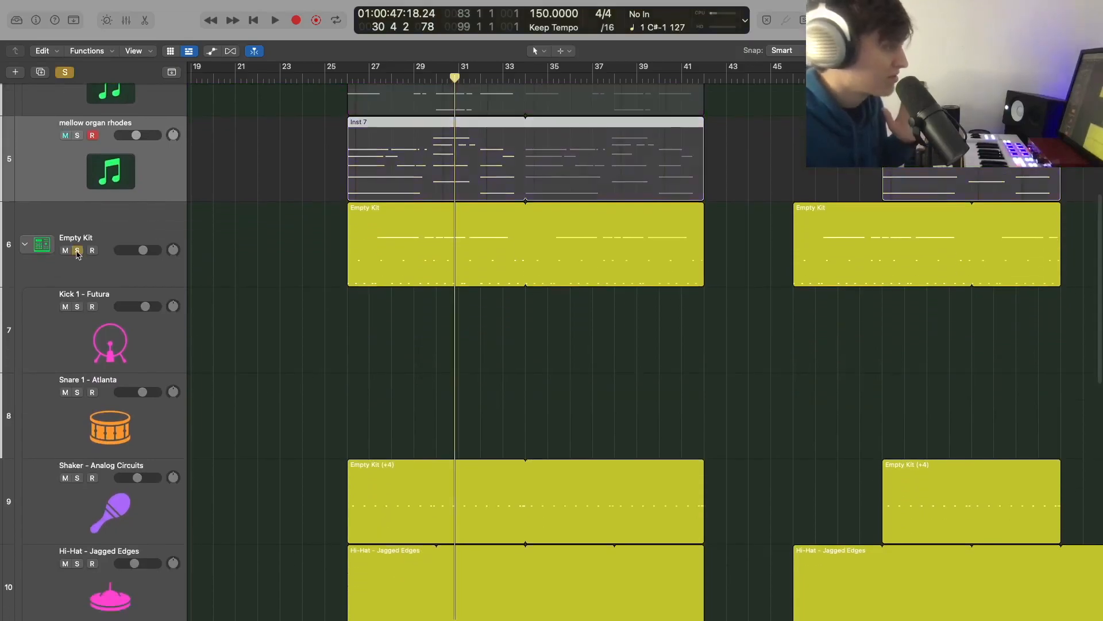
Step: Select the Empty Kit track, show the mixer, and view its Drum Machine Designer kit
scroll(98, 230, "down", 2)
left_click(126, 201)
key("x")
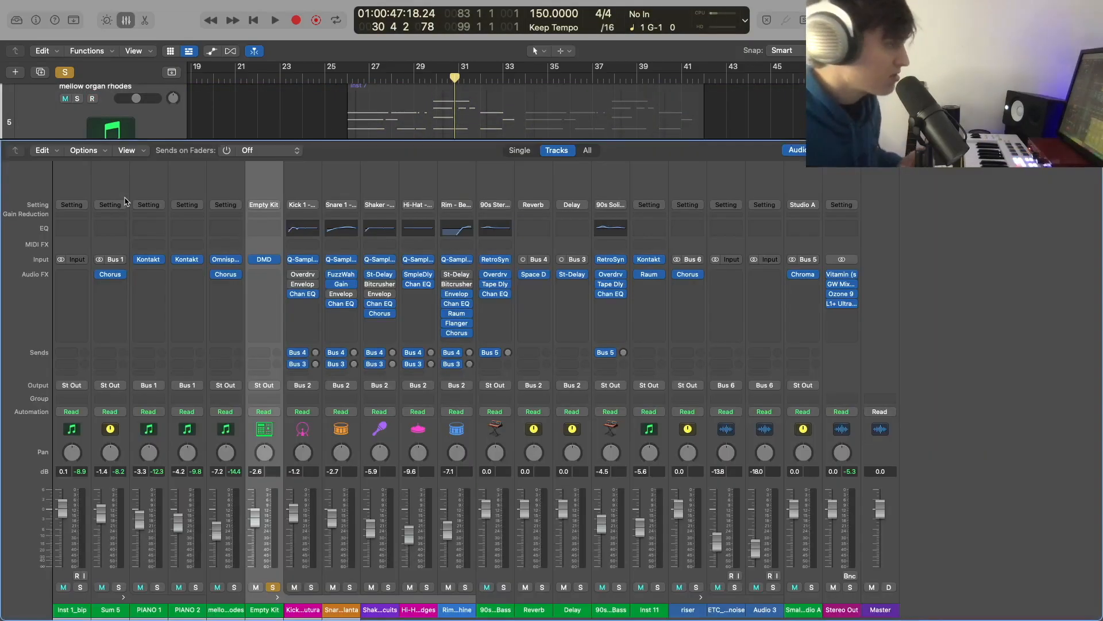
left_click(265, 259)
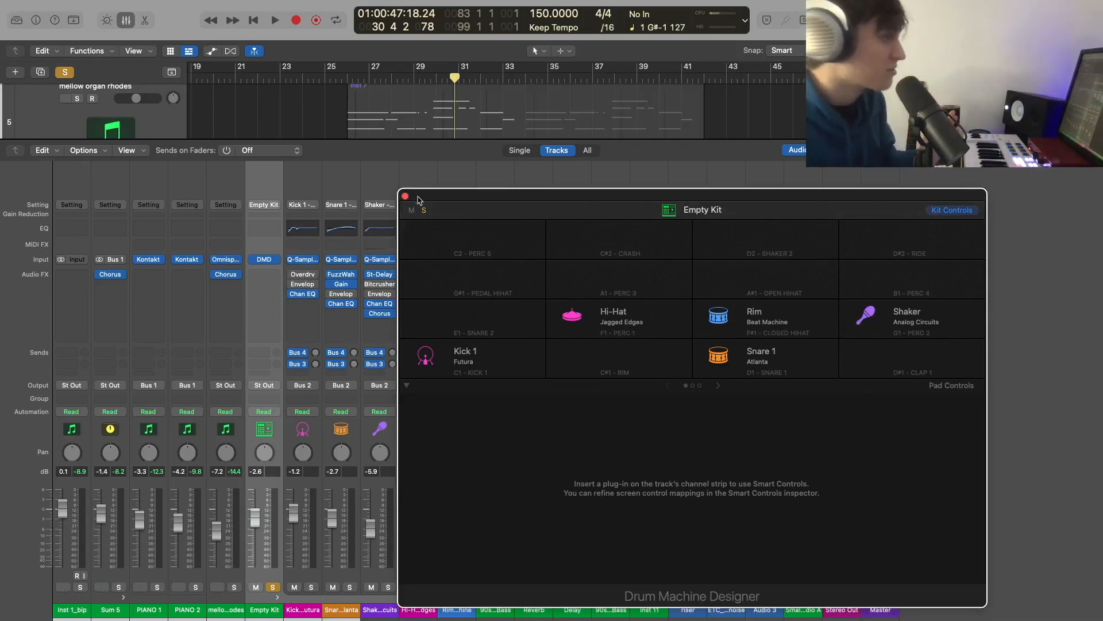
left_click(265, 260)
left_click(264, 260)
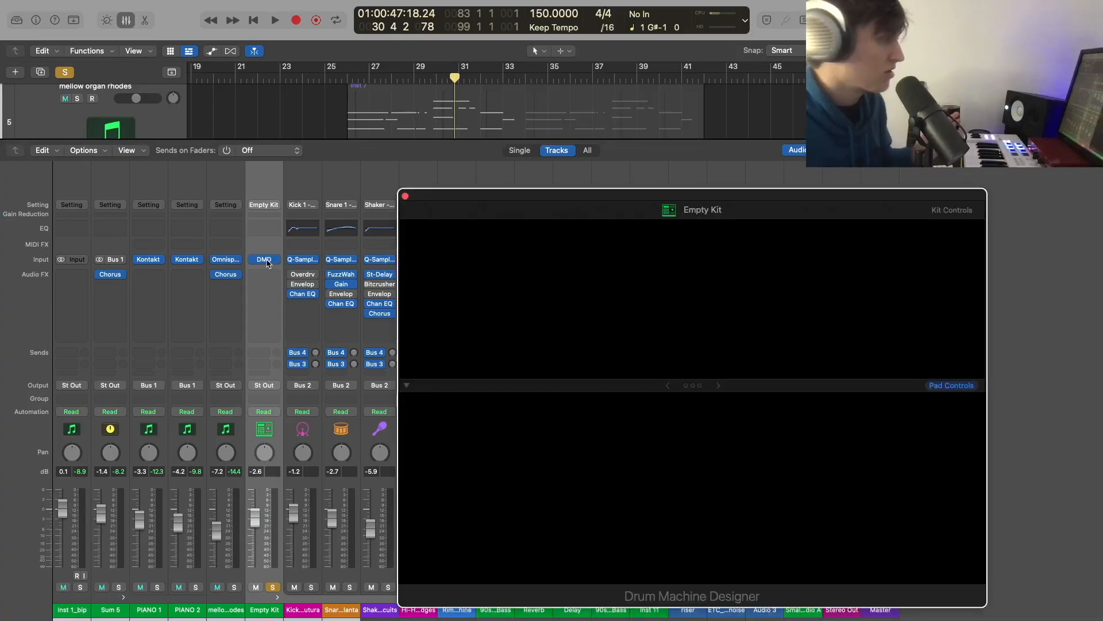
left_click(276, 262)
left_click(274, 263)
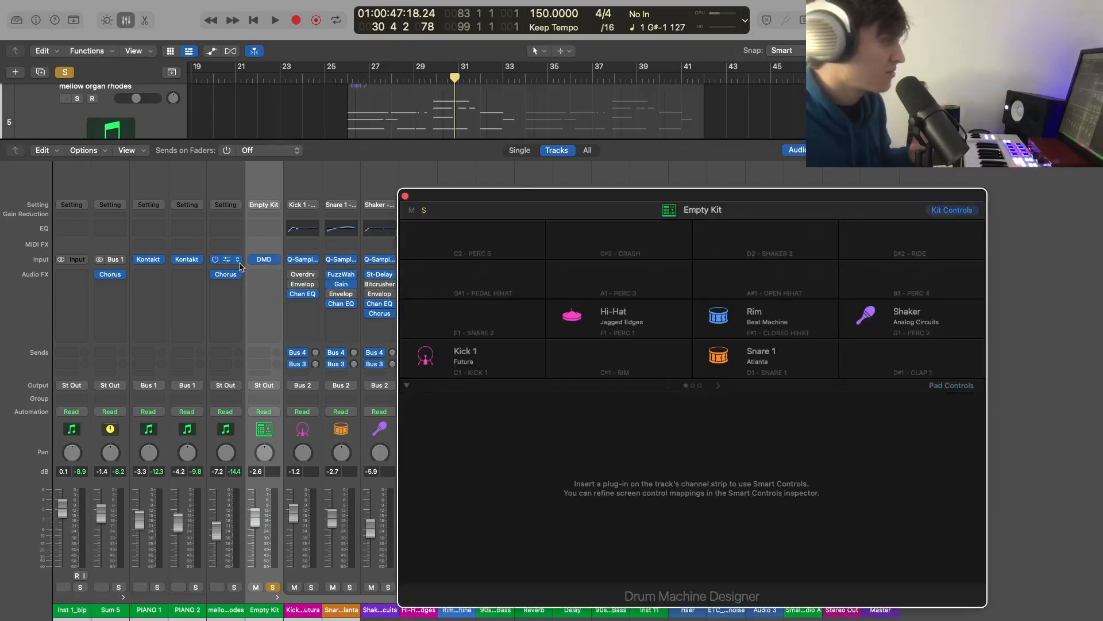
Step: Point out Drum Machine Designer in the mellow organ rhodes channel's instrument list, dismiss the list, and close the plugin and mixer
left_click(238, 262)
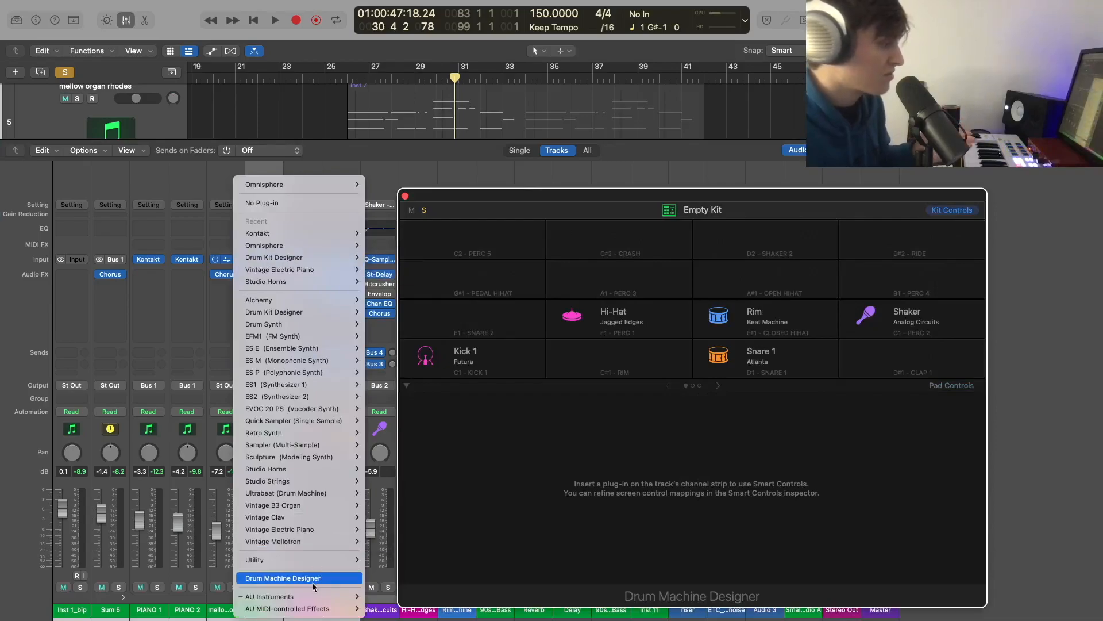
left_click(222, 177)
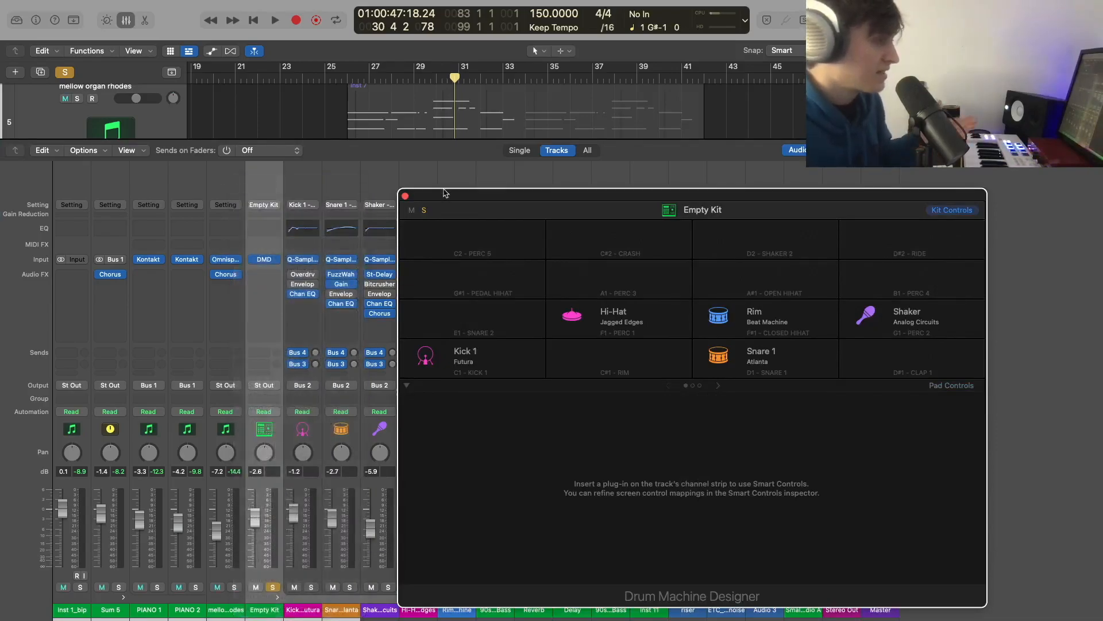
left_click(405, 197)
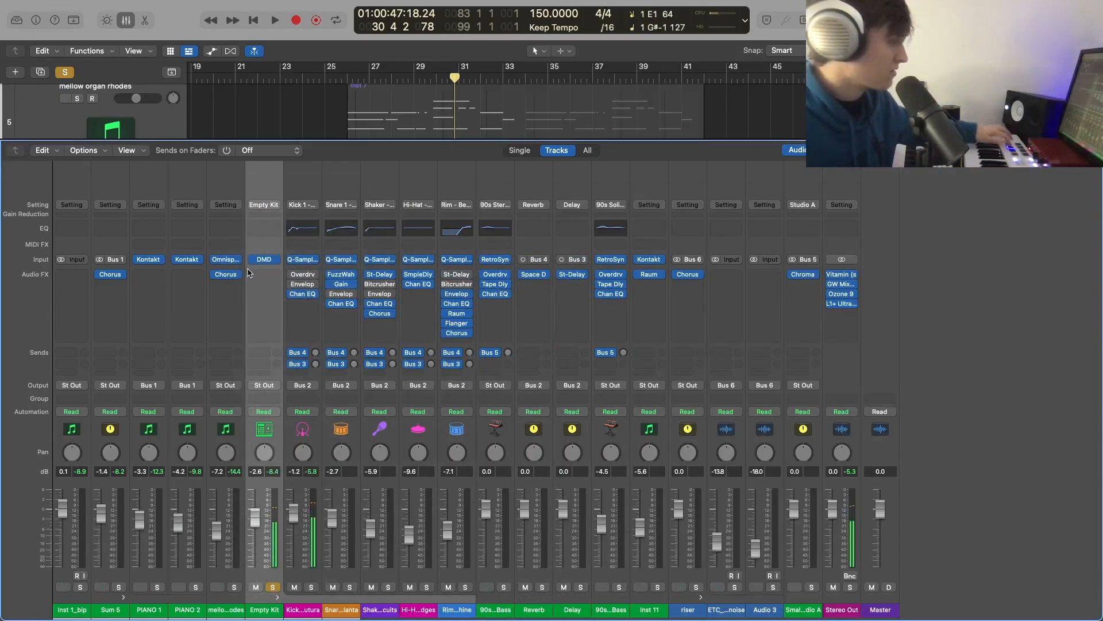
left_click(128, 21)
Step: Play the soloed Empty Kit drums from bar 26 while viewing the kick, snare, shaker, hi-hat and rim tracks
left_click(346, 78)
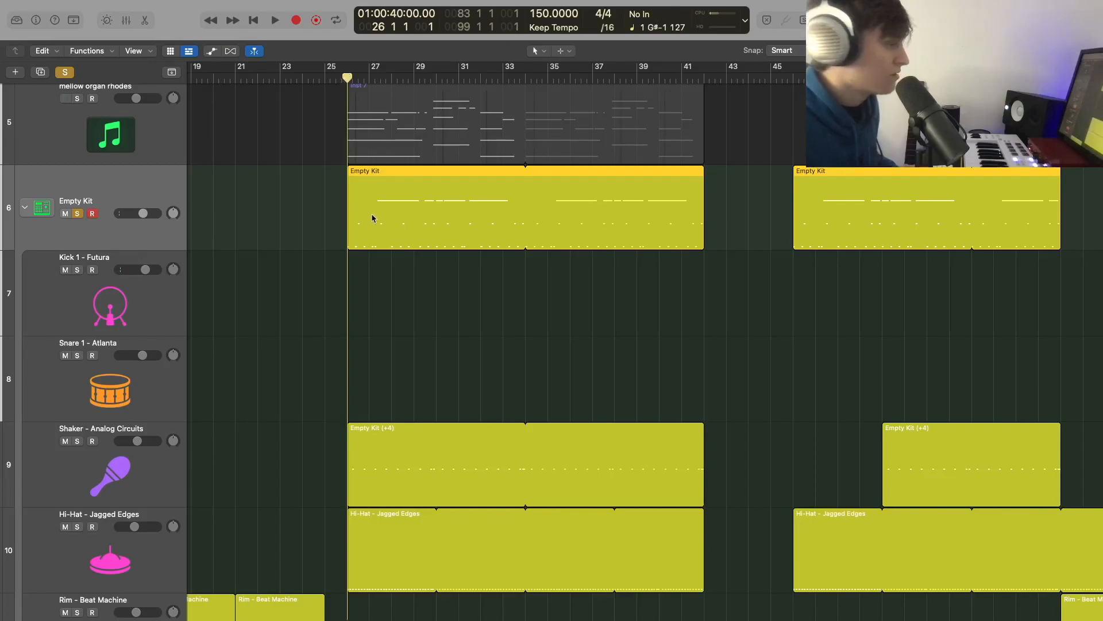
scroll(31, 153, "down", 3)
scroll(117, 179, "down", 3)
key("space")
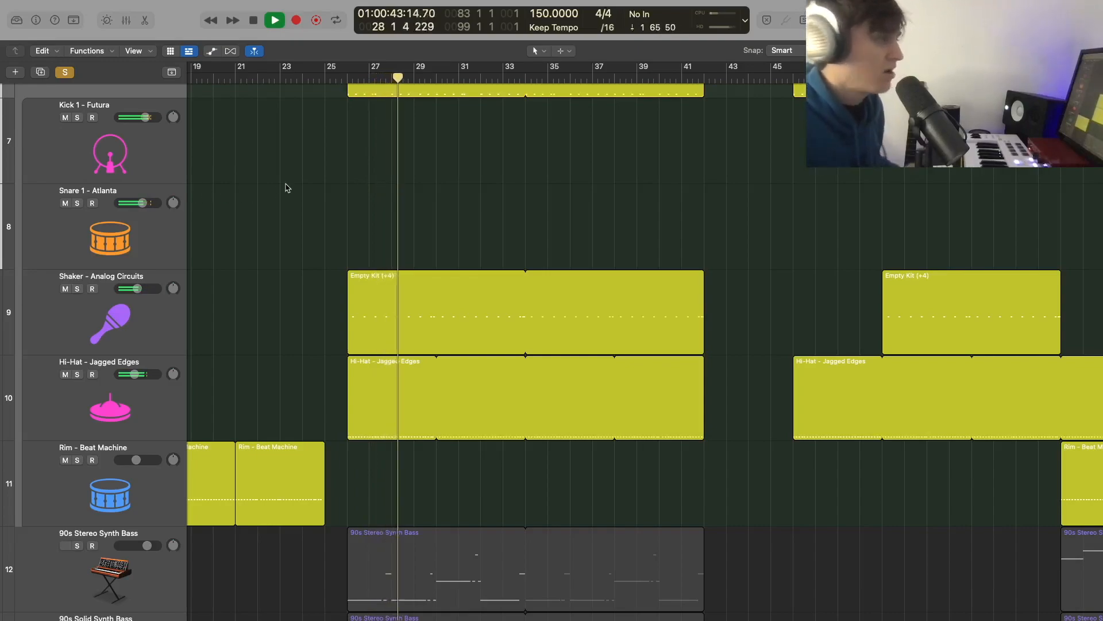
scroll(285, 187, "left", 5)
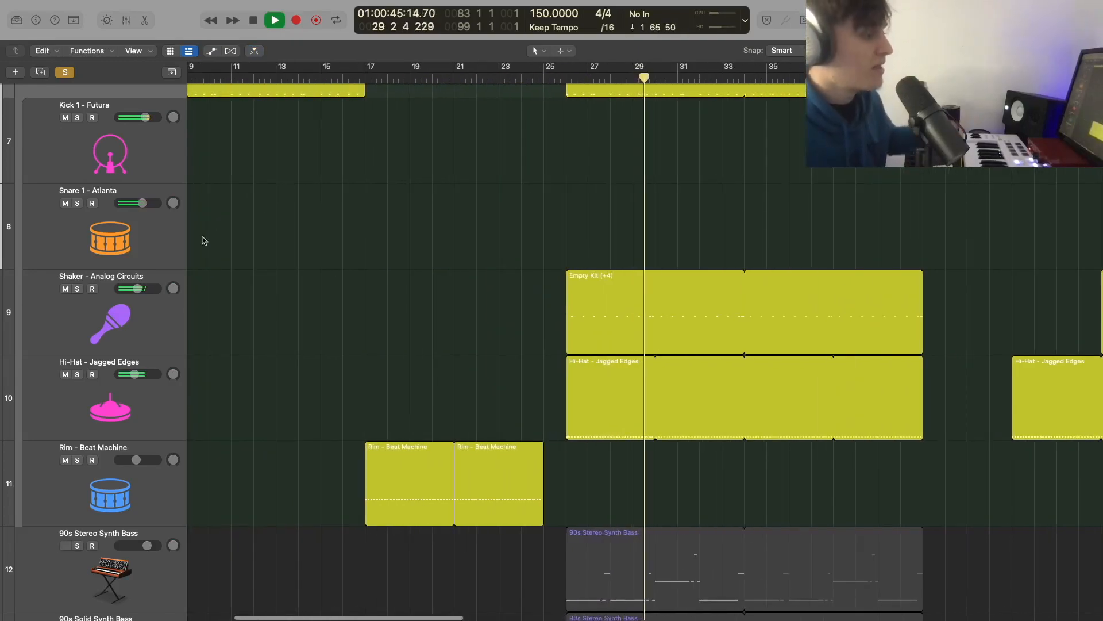
Step: Play the Rim - Beat Machine part from bar 21 through the end of its region and stop
left_click(523, 80)
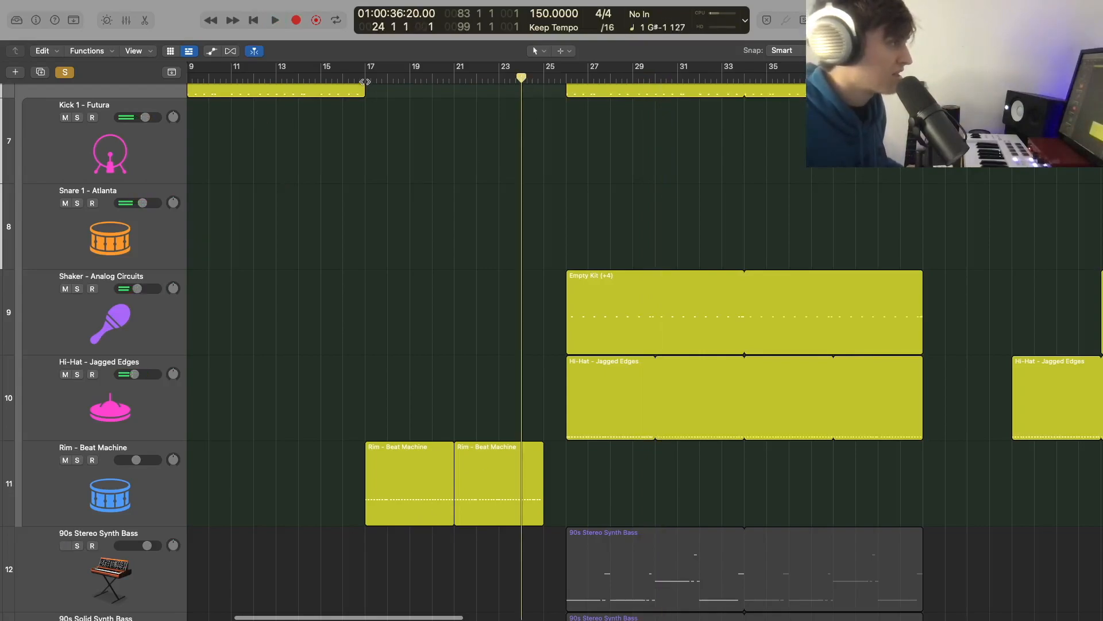
left_click(455, 80)
key("space")
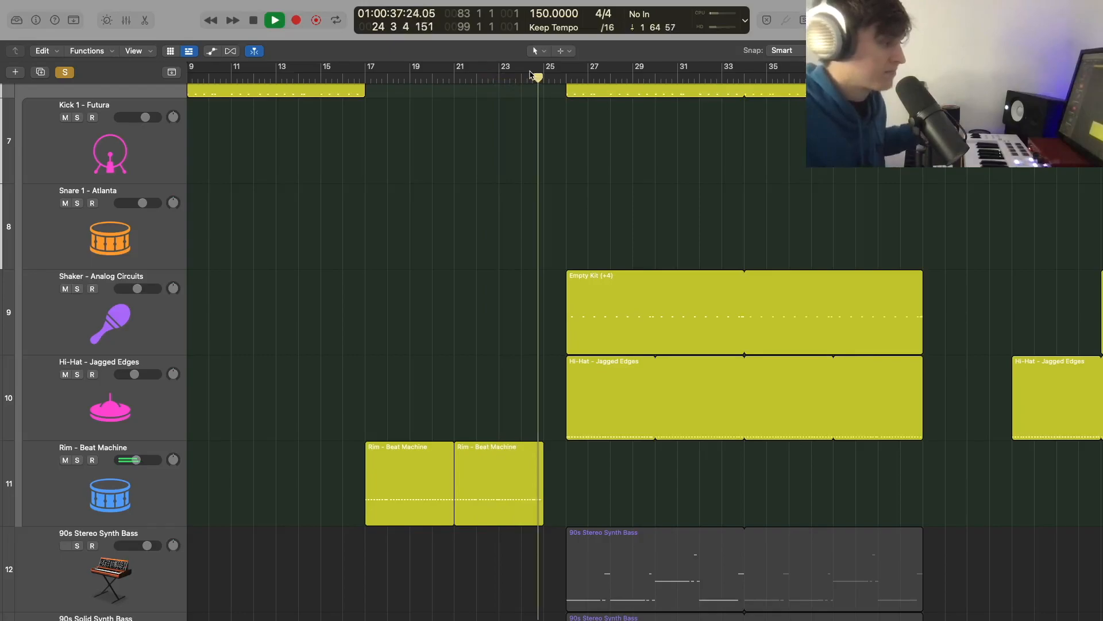
key("space")
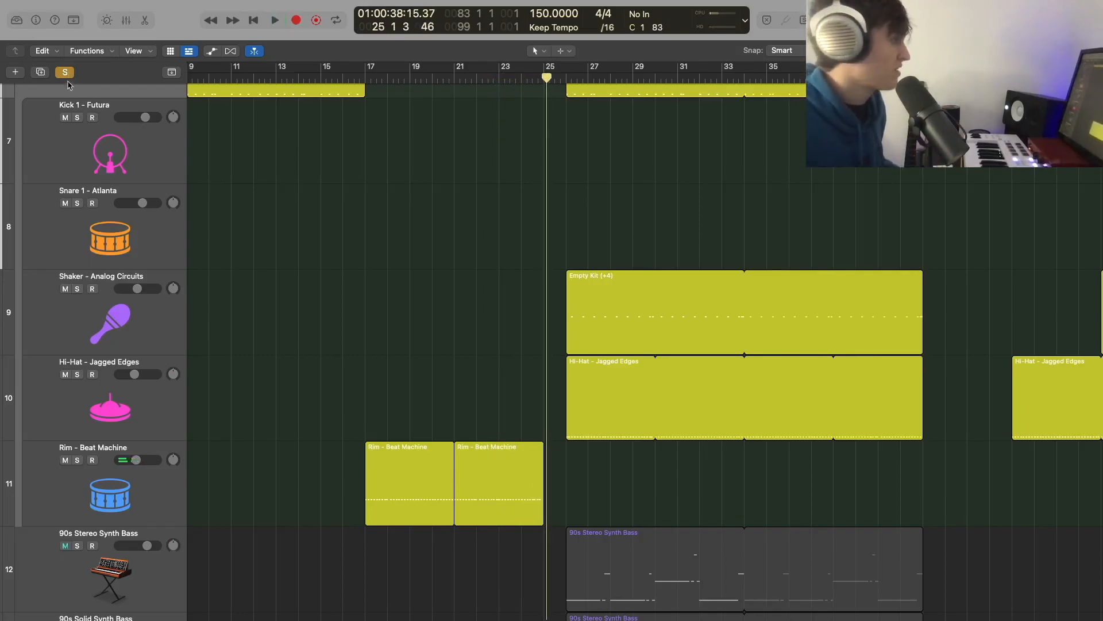
Step: Add PIANO 1, PIANO 2 and mellow organ rhodes to the Empty Kit solo and play the combination from bar 26
scroll(68, 84, "up", 10)
left_click(78, 274)
left_click_drag(77, 359, 93, 430)
scroll(196, 368, "down", 10)
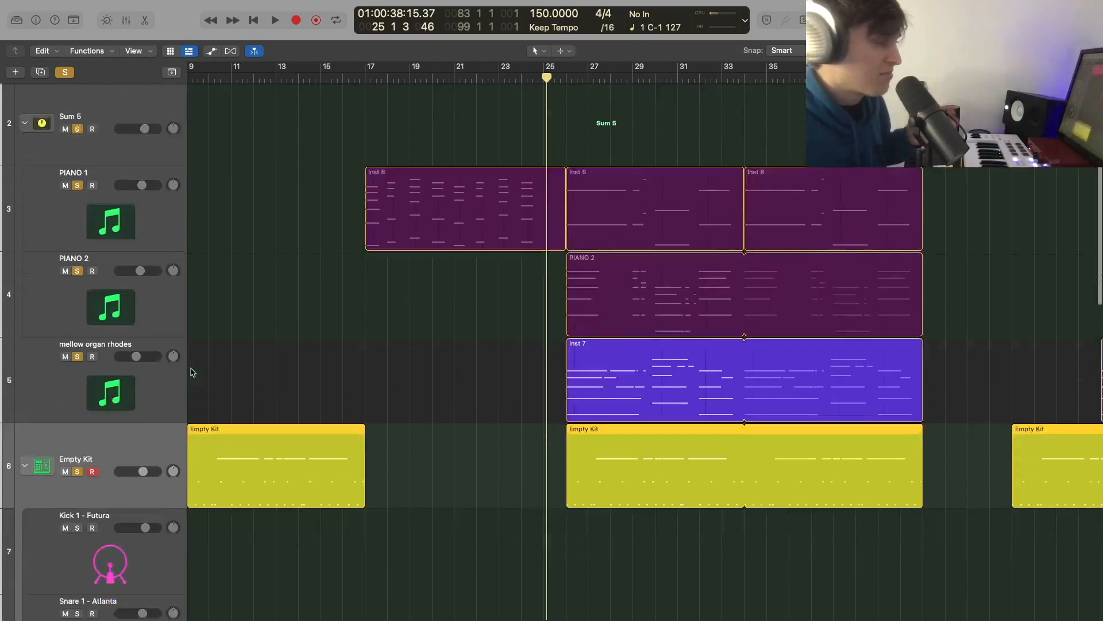
scroll(229, 345, "up", 3)
left_click(564, 79)
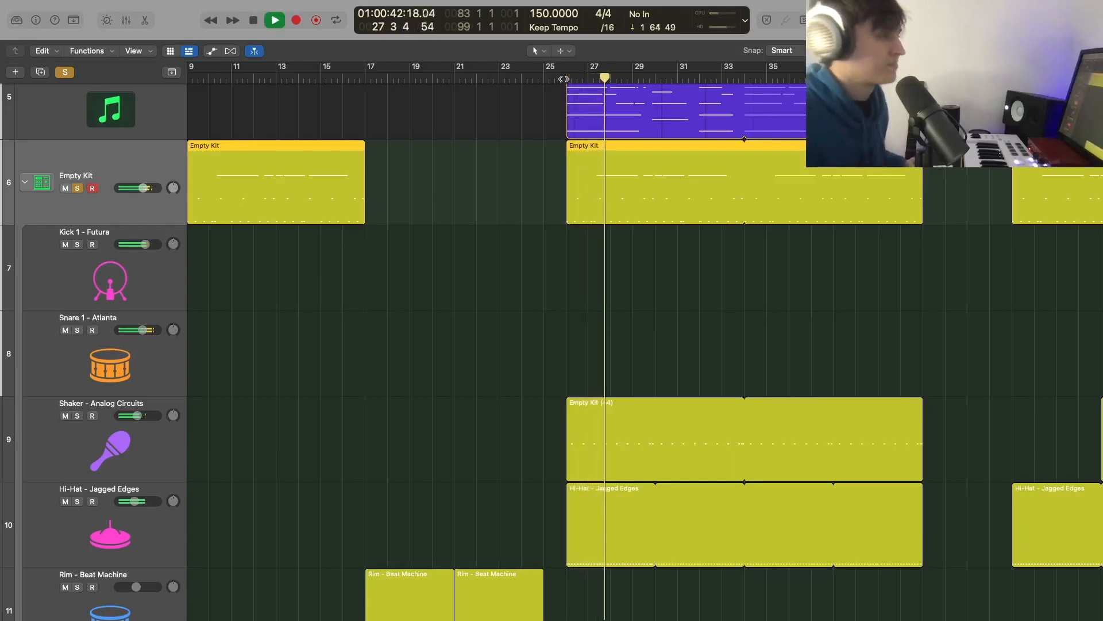
Step: Reduce the track heights and zoom out the timeline to view more of the arrangement, and stop playback
key("super+Up")
key("super+Up")
key("super+Up")
key("super+Up")
key("super+Up")
key("super+Up")
key("super+Up")
key("super+Up")
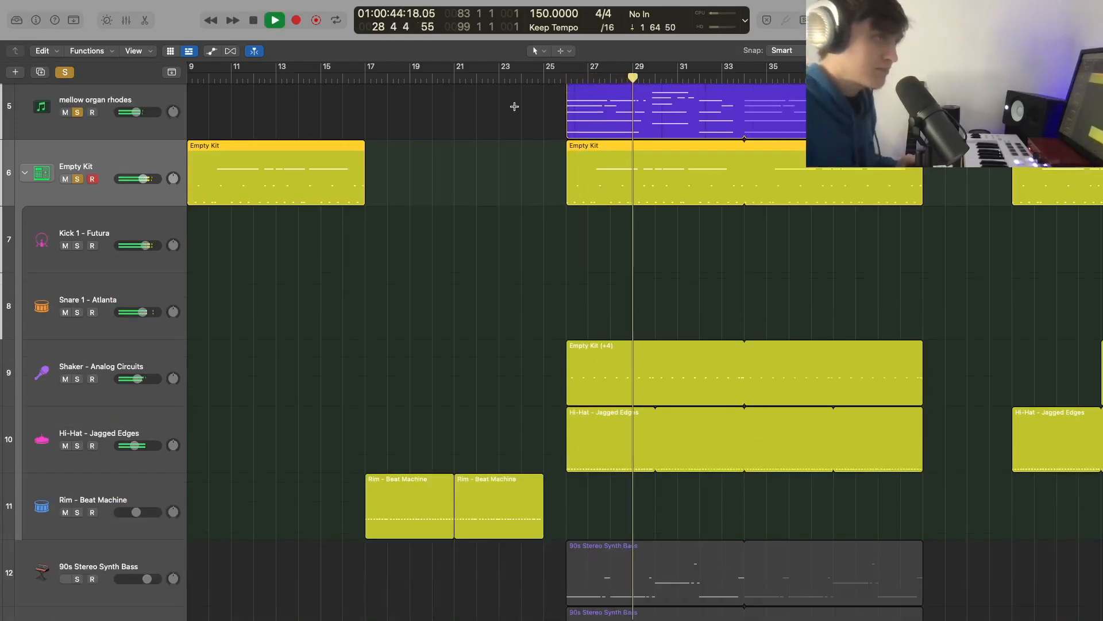
key("super+Up")
key("super+Left")
key("super+Left")
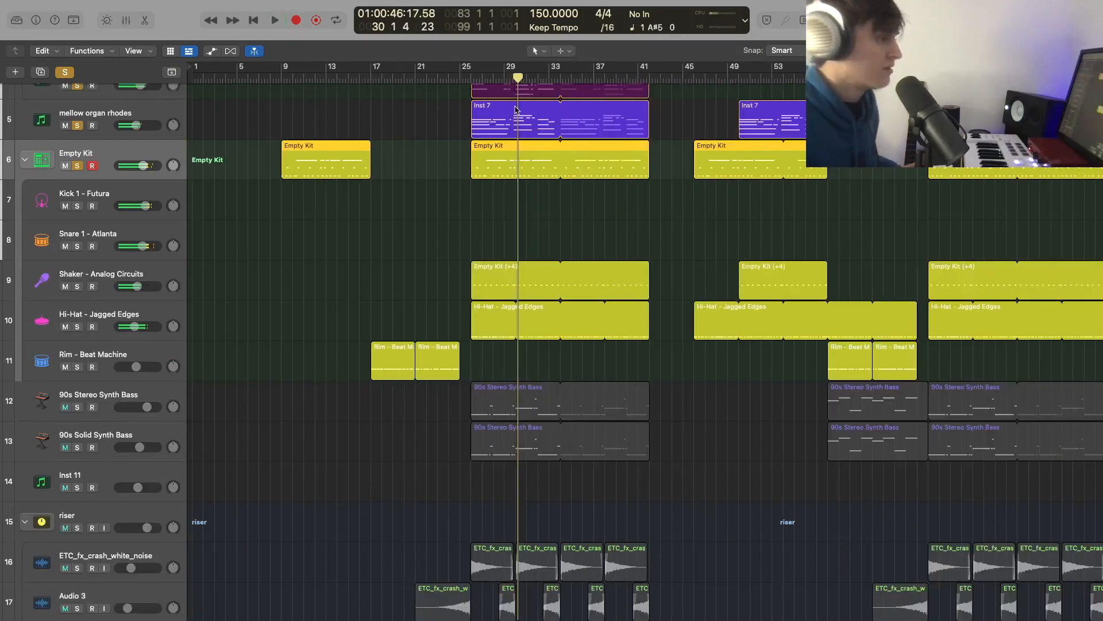
Step: Clear all solos, select the 90s Stereo Synth Bass track, and show its patch in the Library
left_click(65, 73)
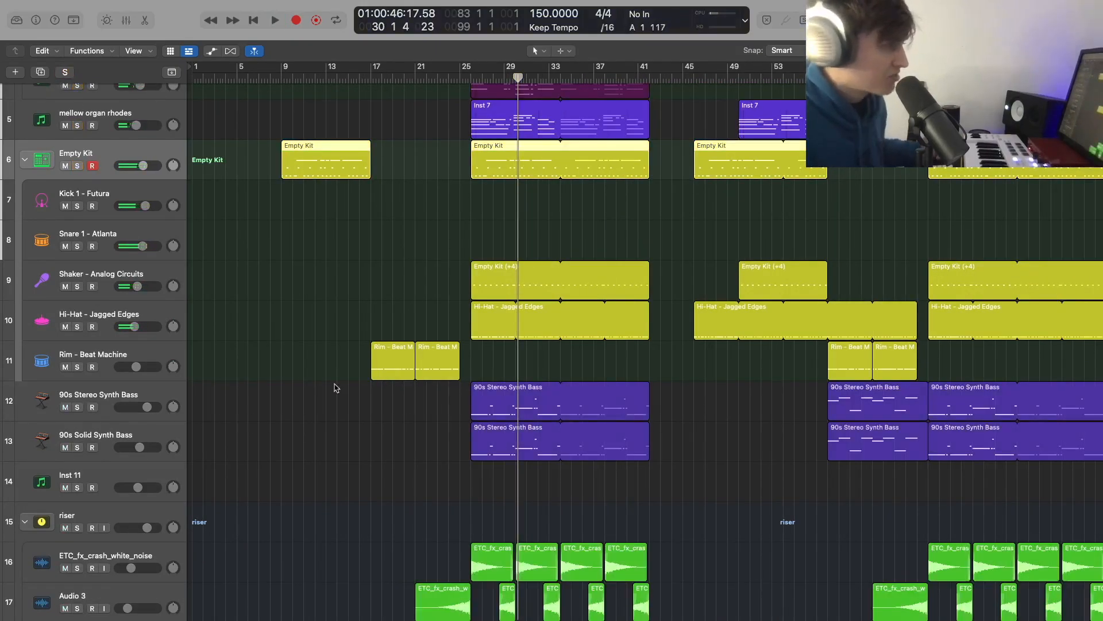
left_click(155, 398)
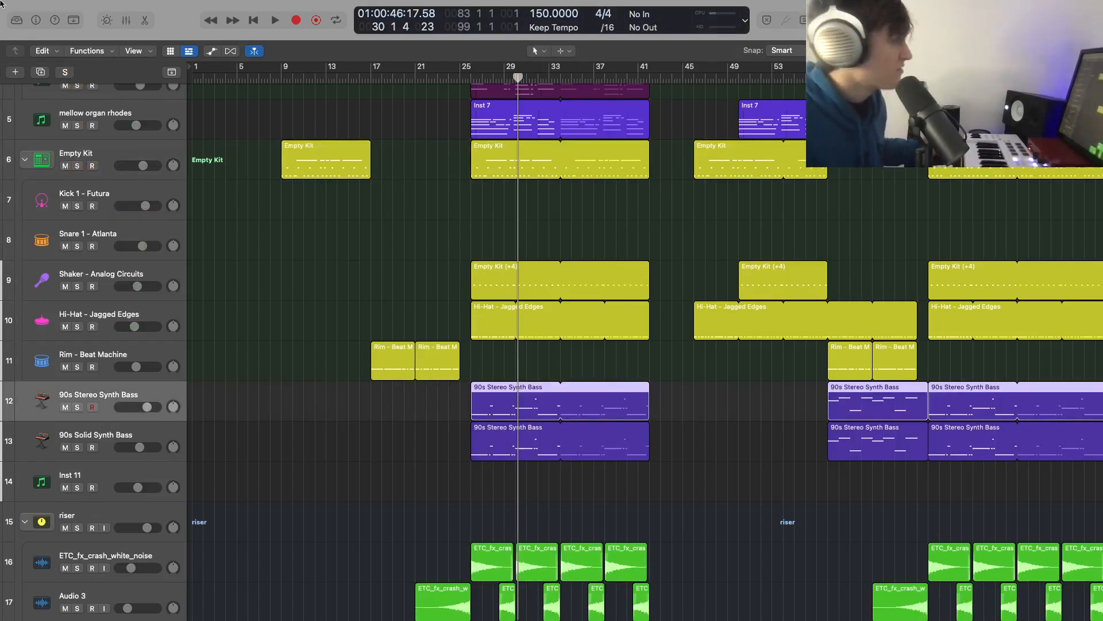
mouse_move(8, 15)
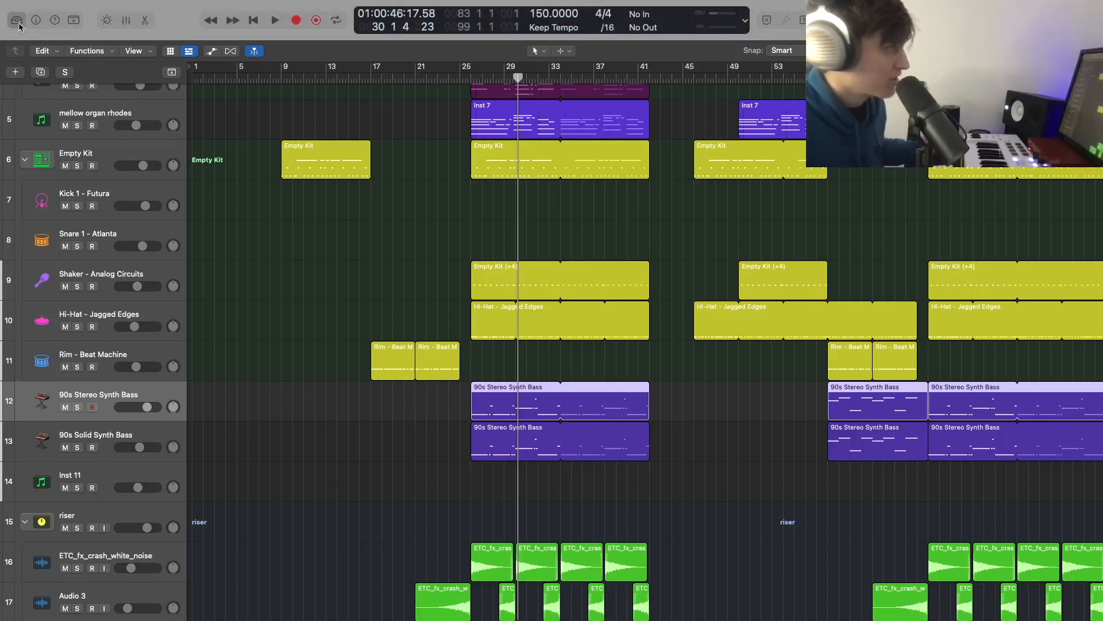
left_click(16, 20)
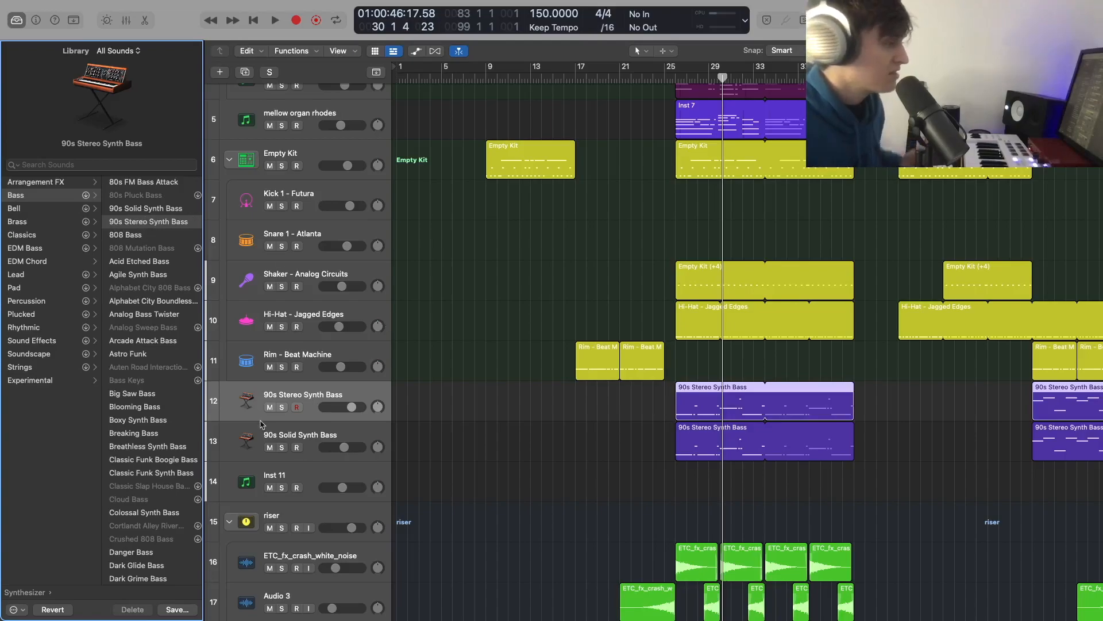
Step: Play 90s Stereo Synth Bass, 90s Solid Synth Bass and Inst 11 soloed, and replay near bar 25 with the stereo bass unsoloed
left_click_drag(281, 406, 281, 487)
key("space")
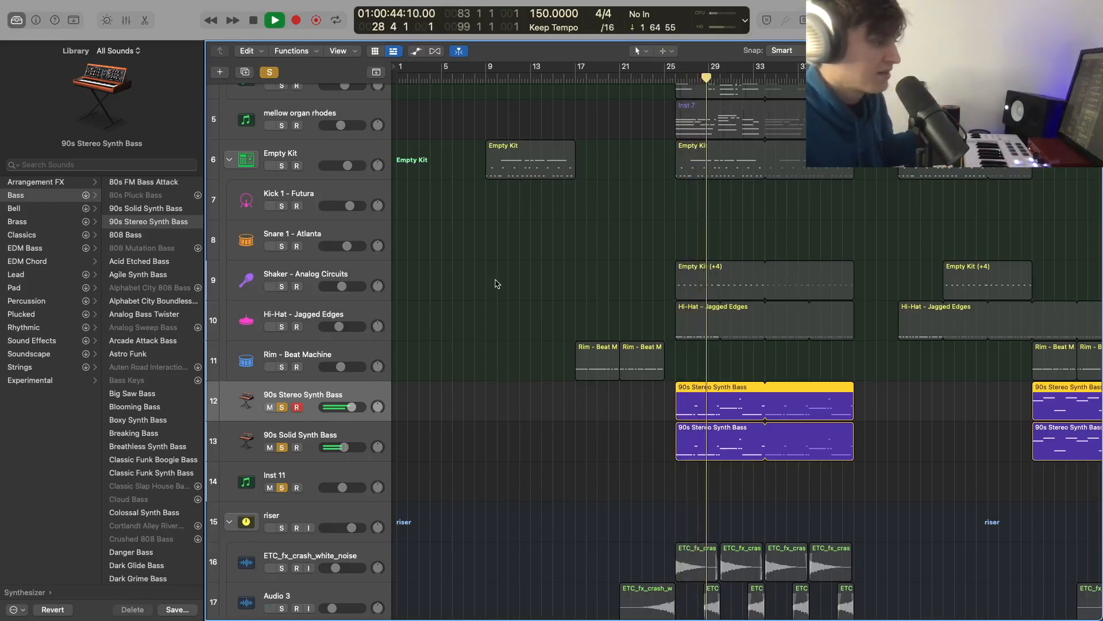
key("space")
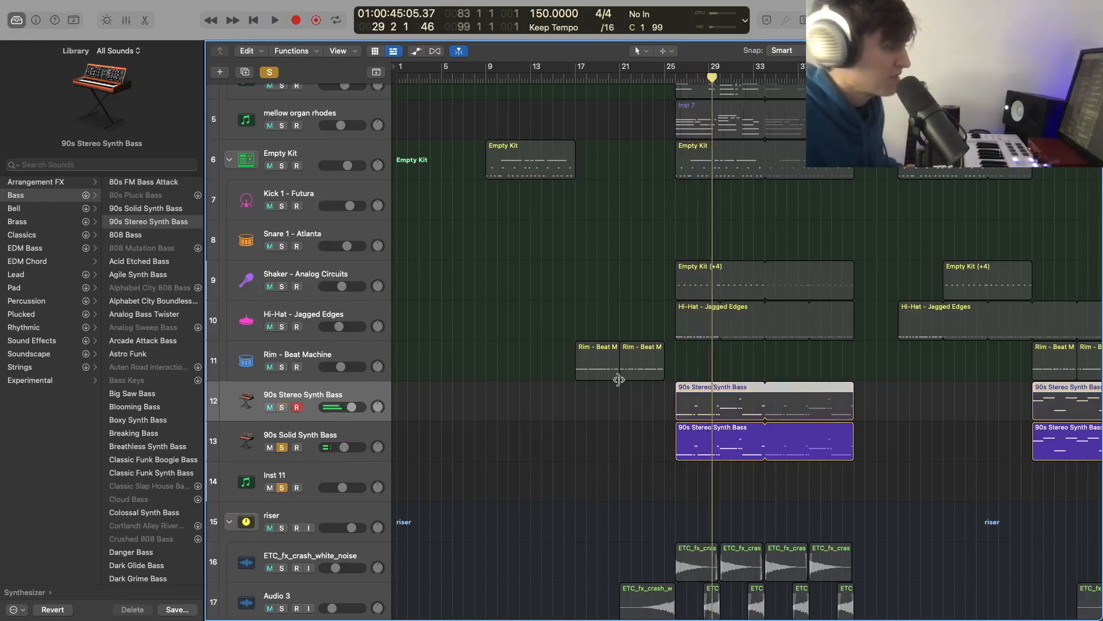
left_click(670, 75)
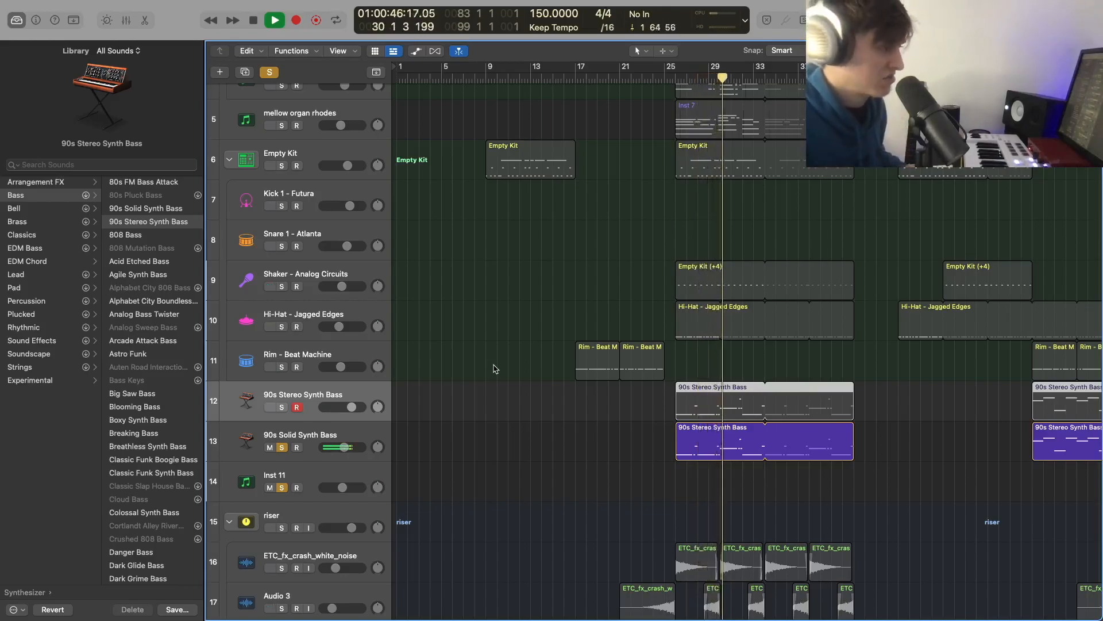
key("space")
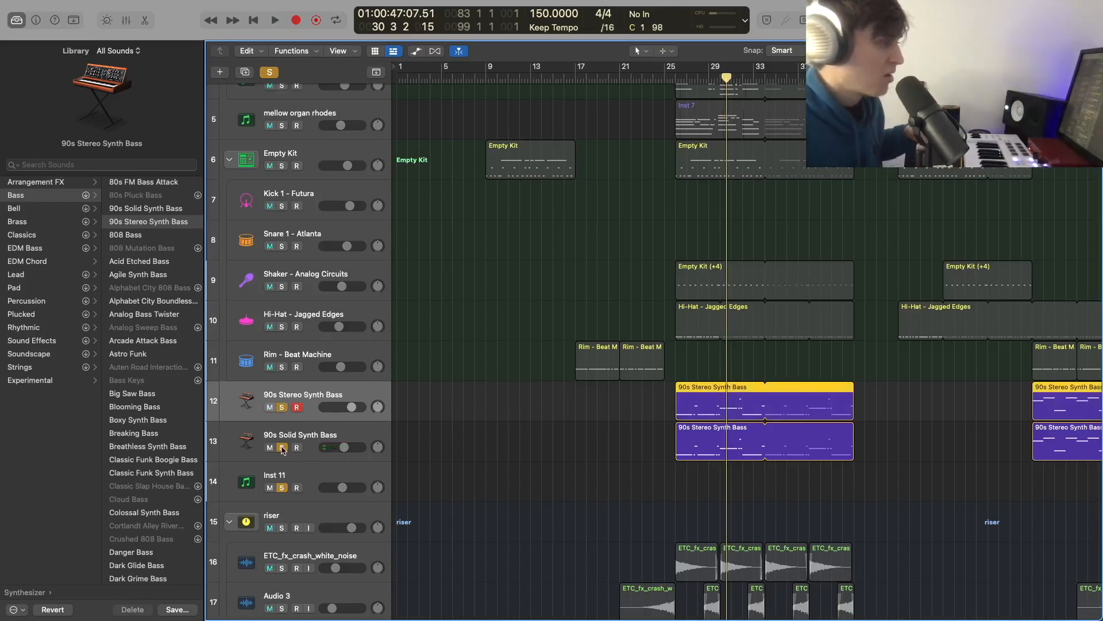
Step: Play 90s Stereo Synth Bass alone from bar 25, add 90s Solid Synth Bass to the solo during playback, and stop
left_click(282, 448)
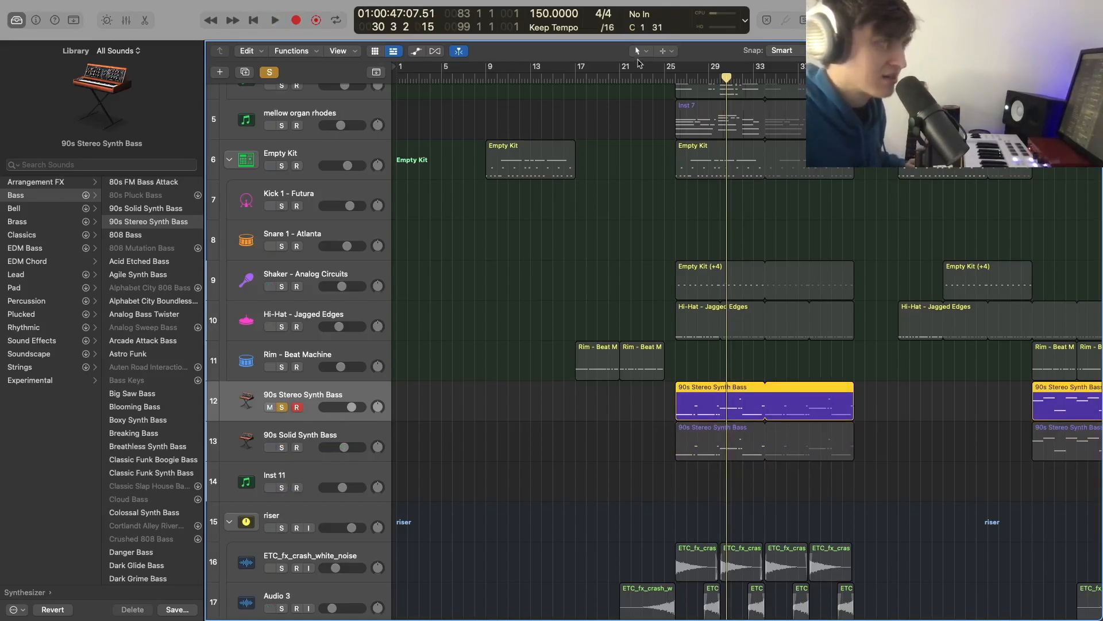
left_click(670, 74)
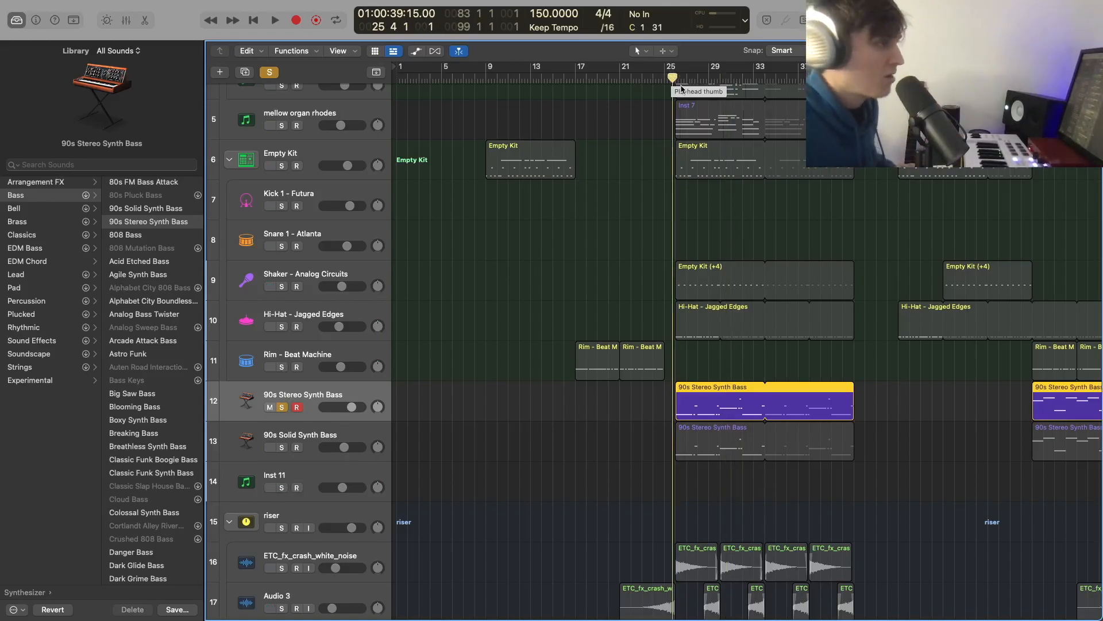
key("space")
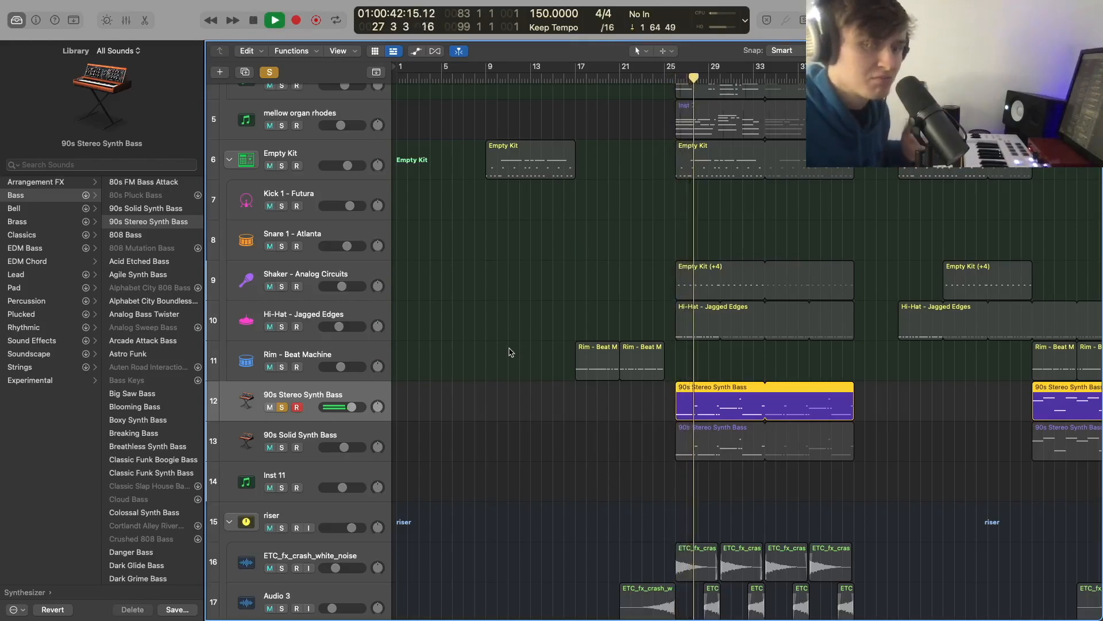
left_click(282, 447)
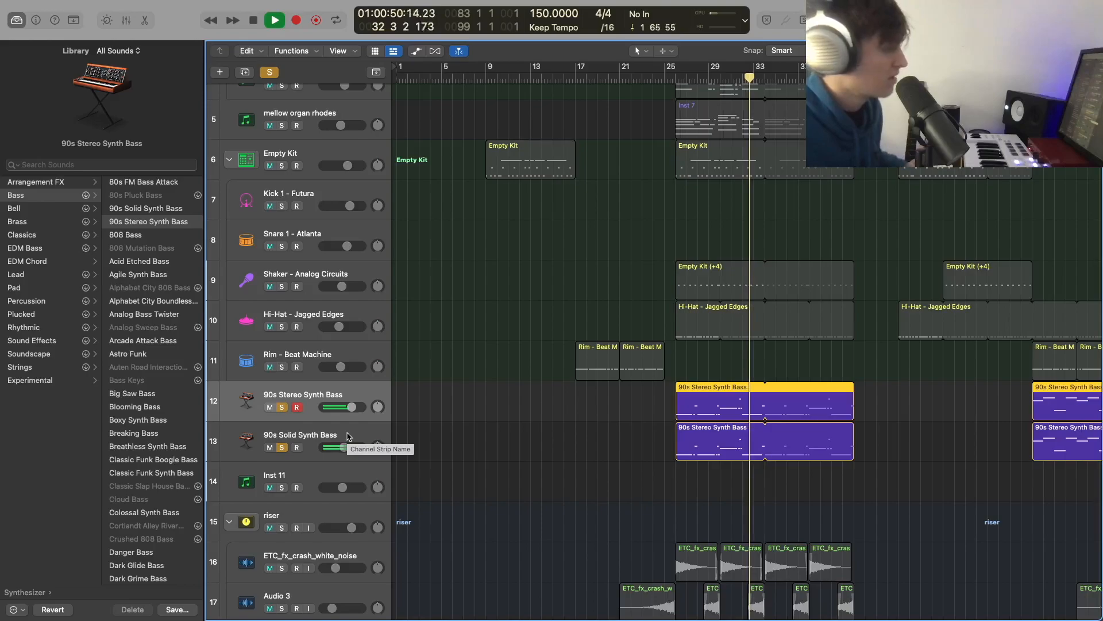
key("space")
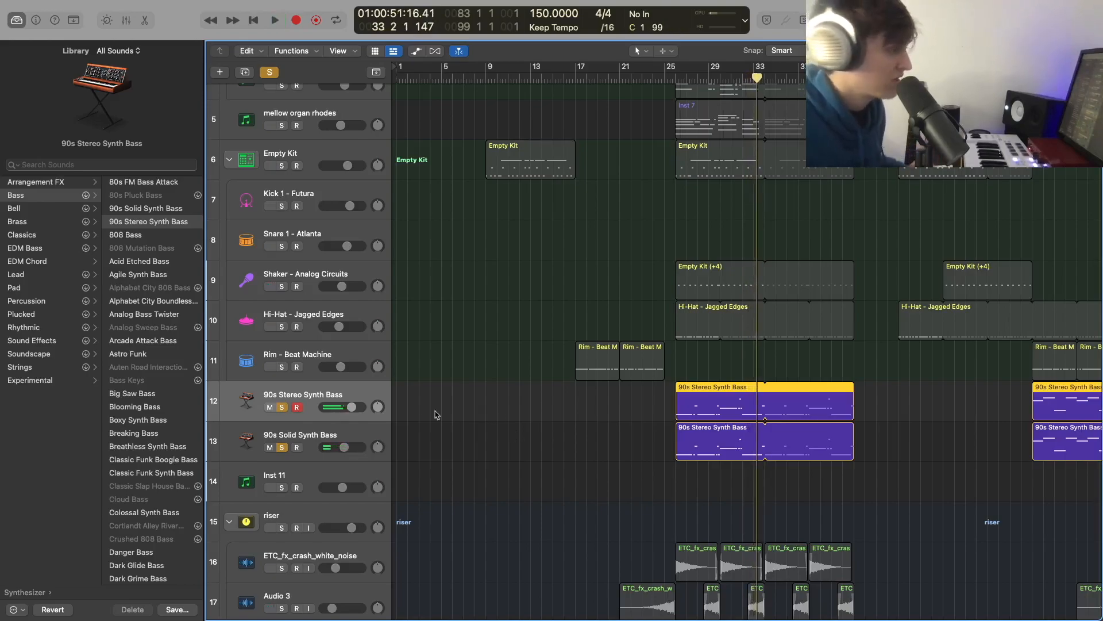
Step: Add the Empty Kit drum stack to the soloed synth basses, play them together from bar 26, and stop
left_click(676, 77)
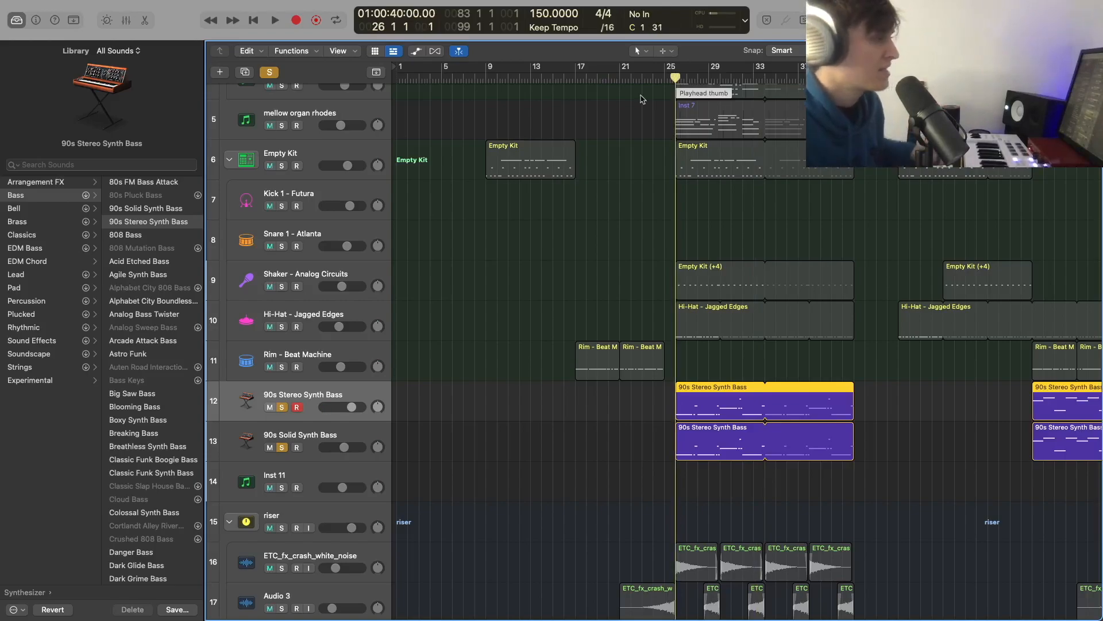
left_click(281, 166)
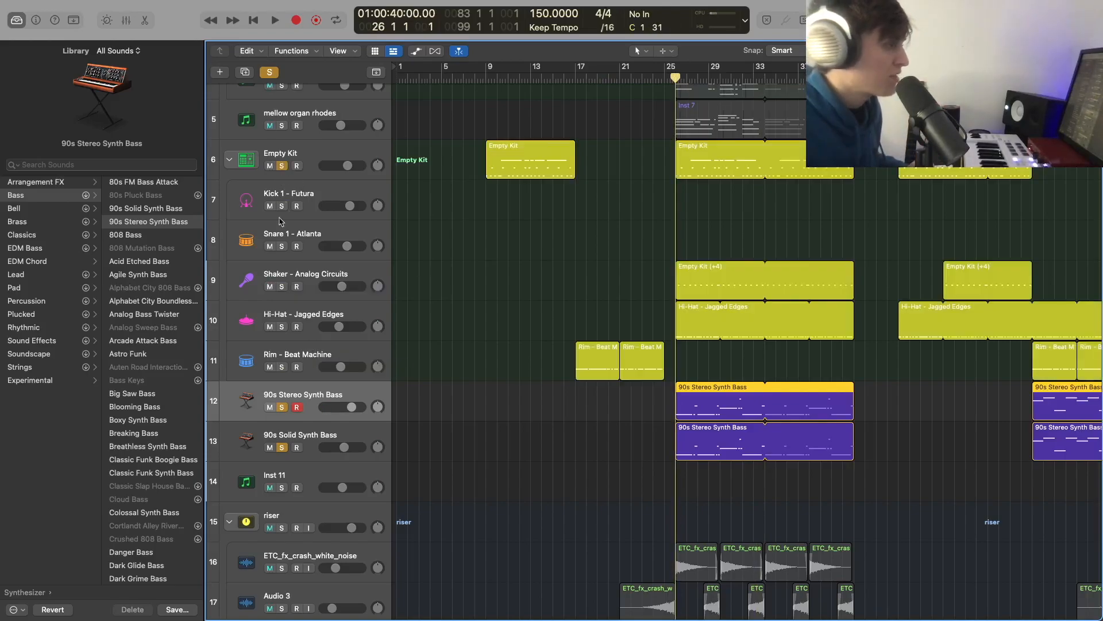
key("space")
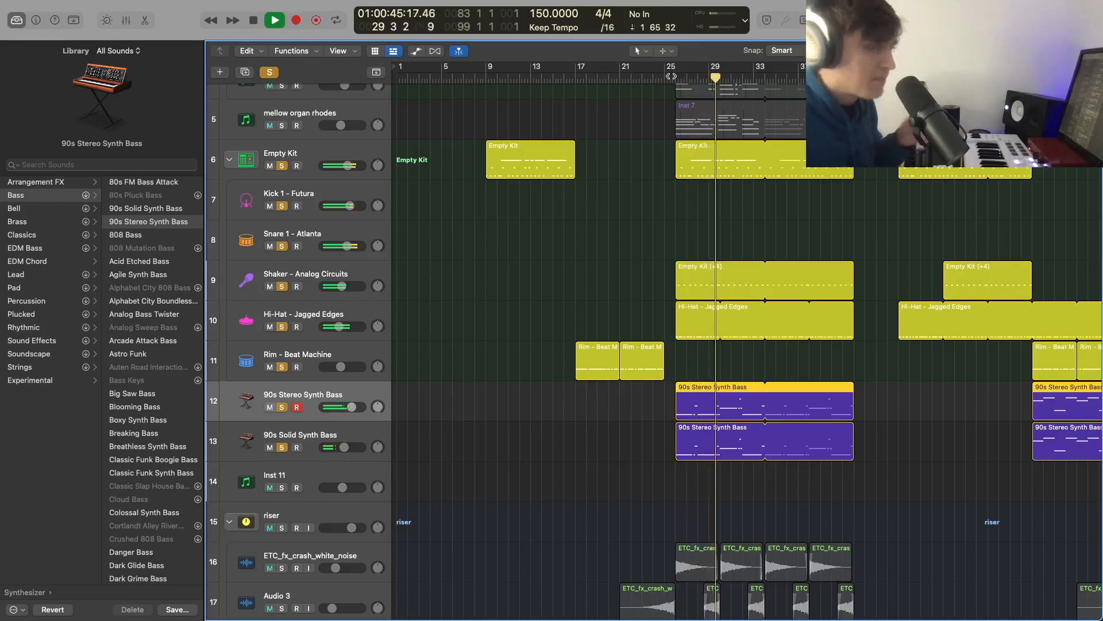
key("space")
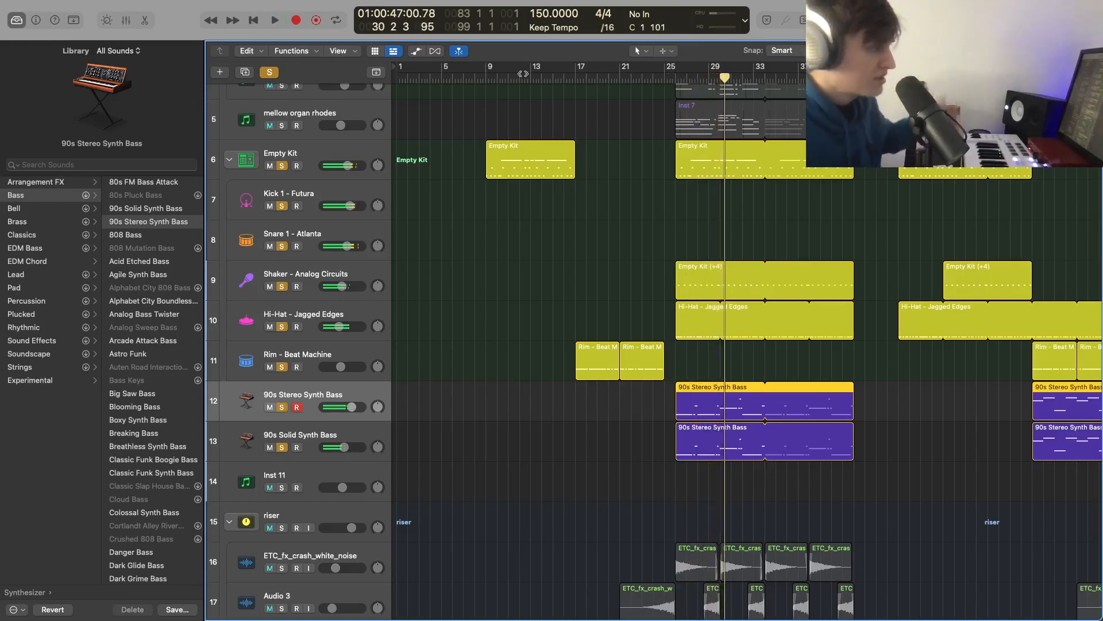
Step: Unsolo the drum kit and both synth bass tracks, and bring the Inst 11 regions after bar 83 into view
left_click_drag(281, 246, 287, 453)
scroll(408, 403, "down", 2)
scroll(408, 402, "right", 10)
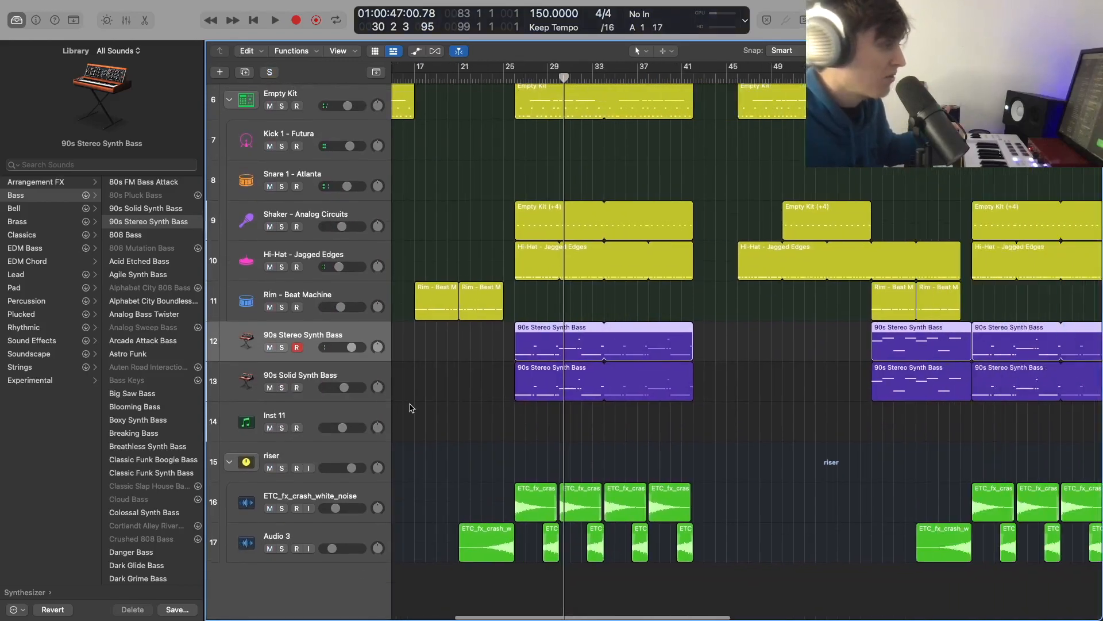
scroll(411, 408, "right", 6)
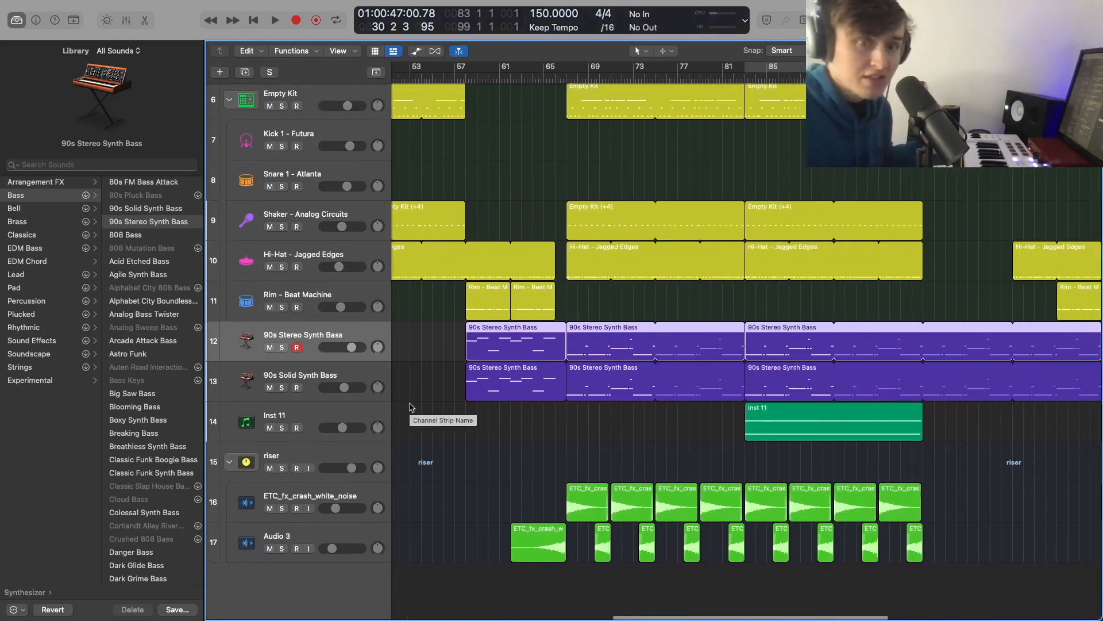
Step: Select the Inst 11 track and open its Kontakt instrument window from the mixer, moved clear of the channel inserts
left_click(301, 424)
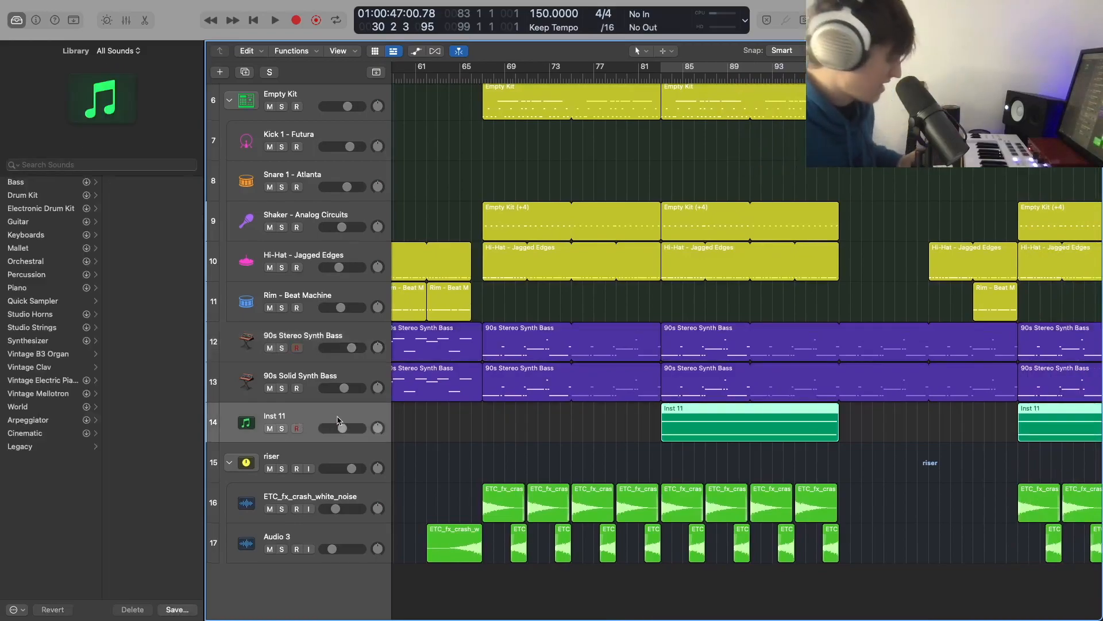
key("x")
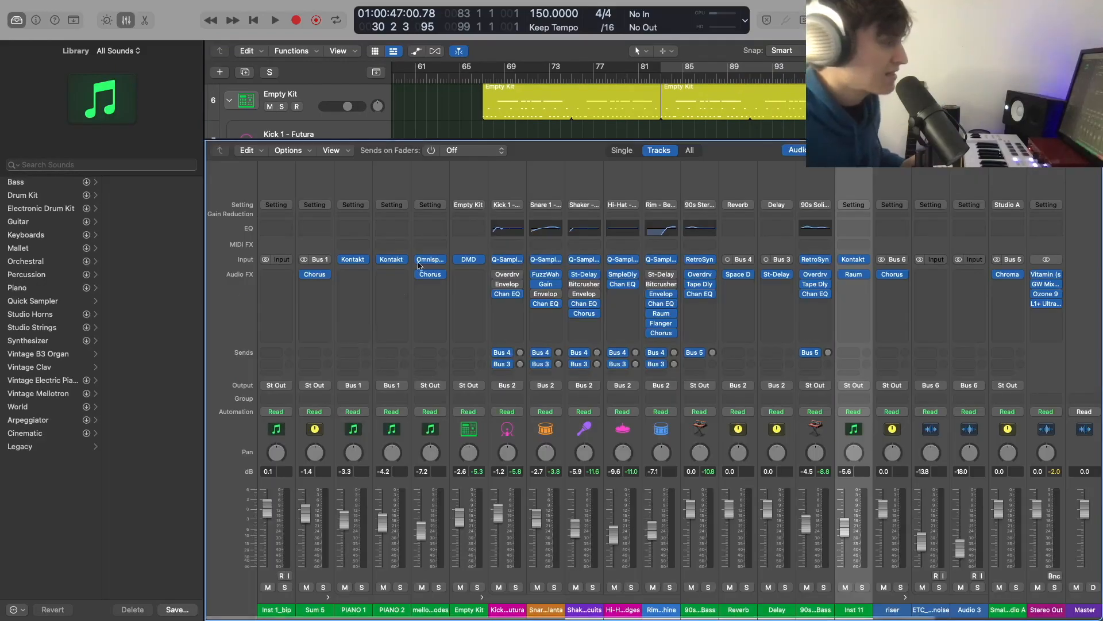
left_click(853, 259)
left_click_drag(690, 180, 619, 104)
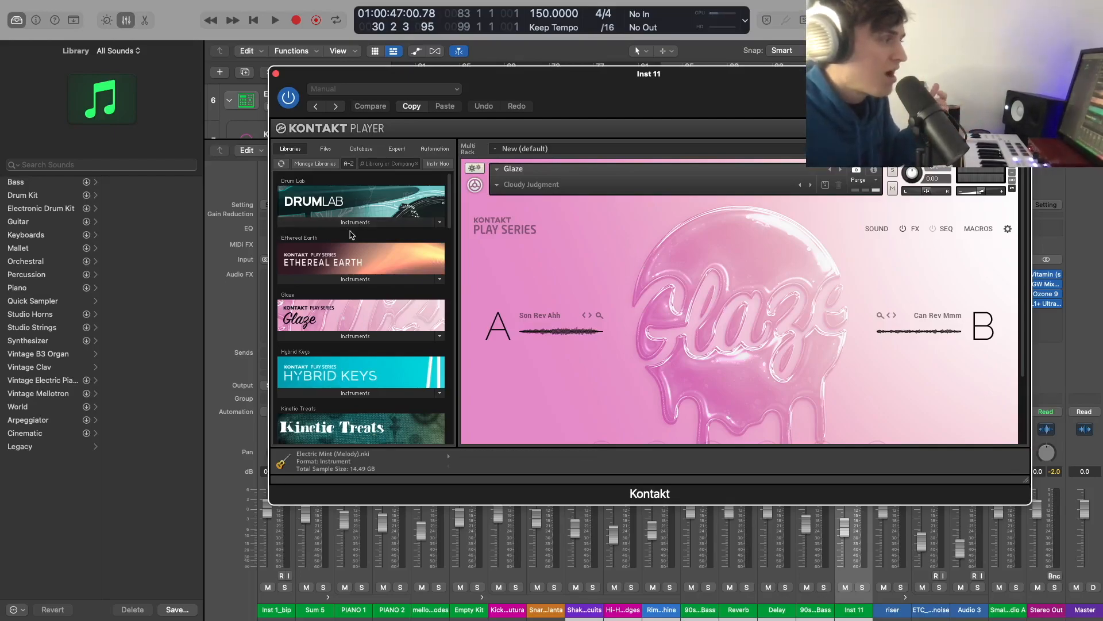
Step: Look through the Kontakt library list and return to the Glaze library, and close the plug-in window and the mixer
scroll(352, 234, "down", 5)
scroll(352, 234, "down", 20)
scroll(351, 230, "up", 20)
scroll(352, 228, "up", 3)
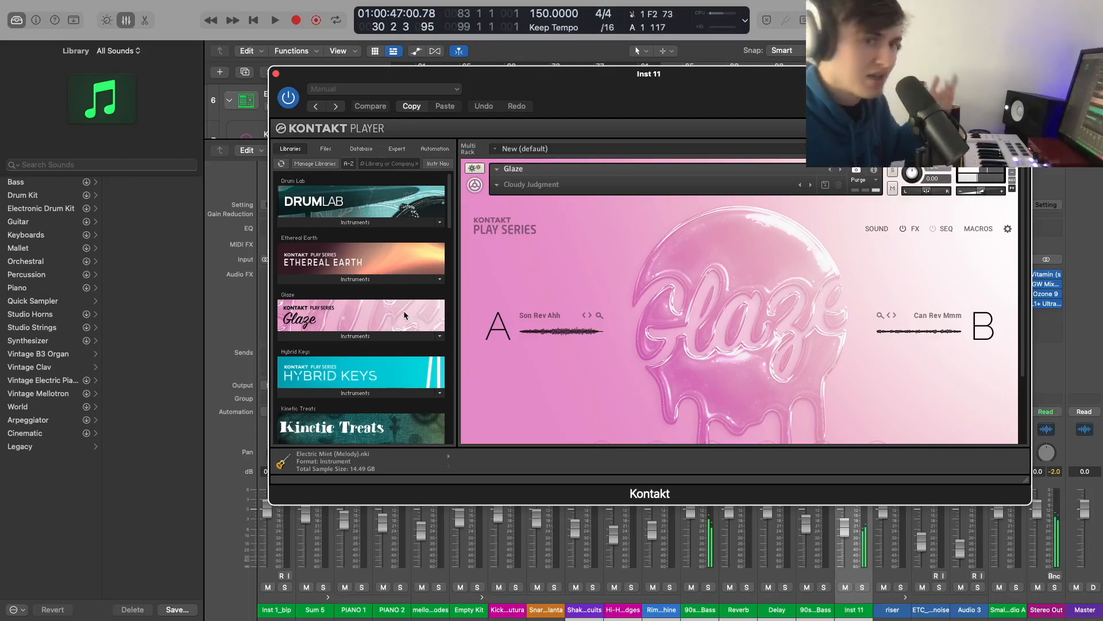
left_click(277, 74)
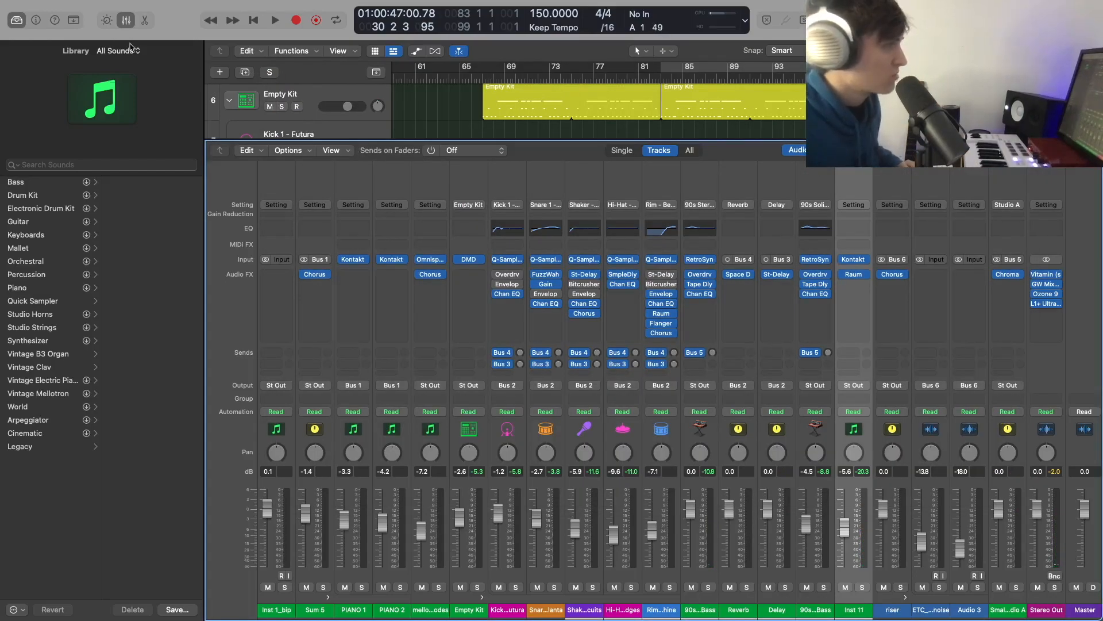
left_click(126, 21)
Step: Solo Inst 11, play it from near bar 83, and unsolo it
left_click(282, 429)
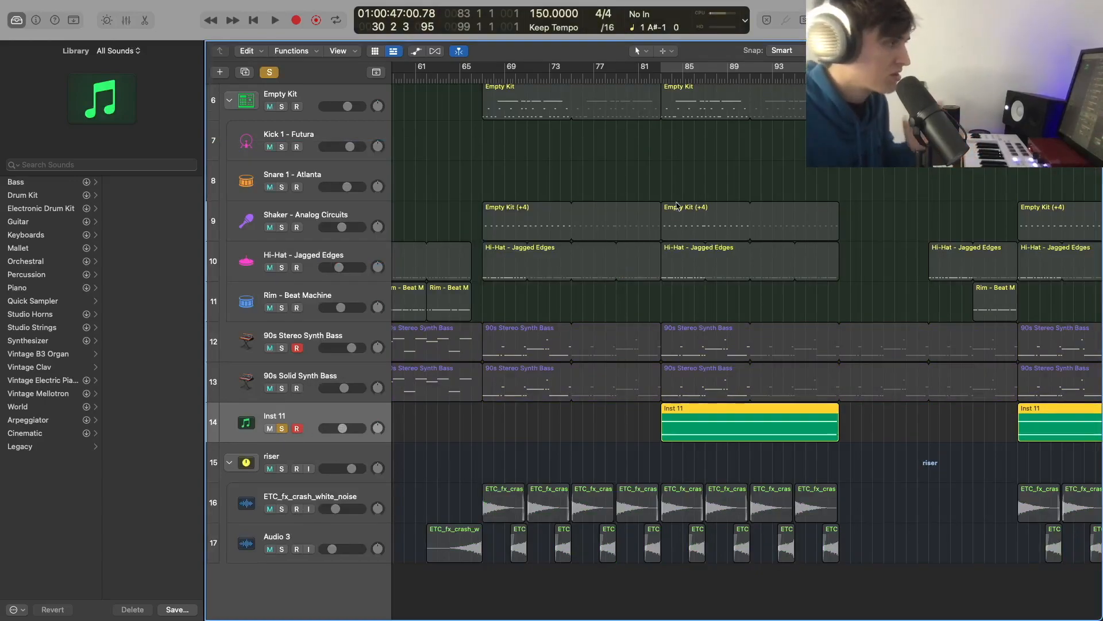
left_click(654, 82)
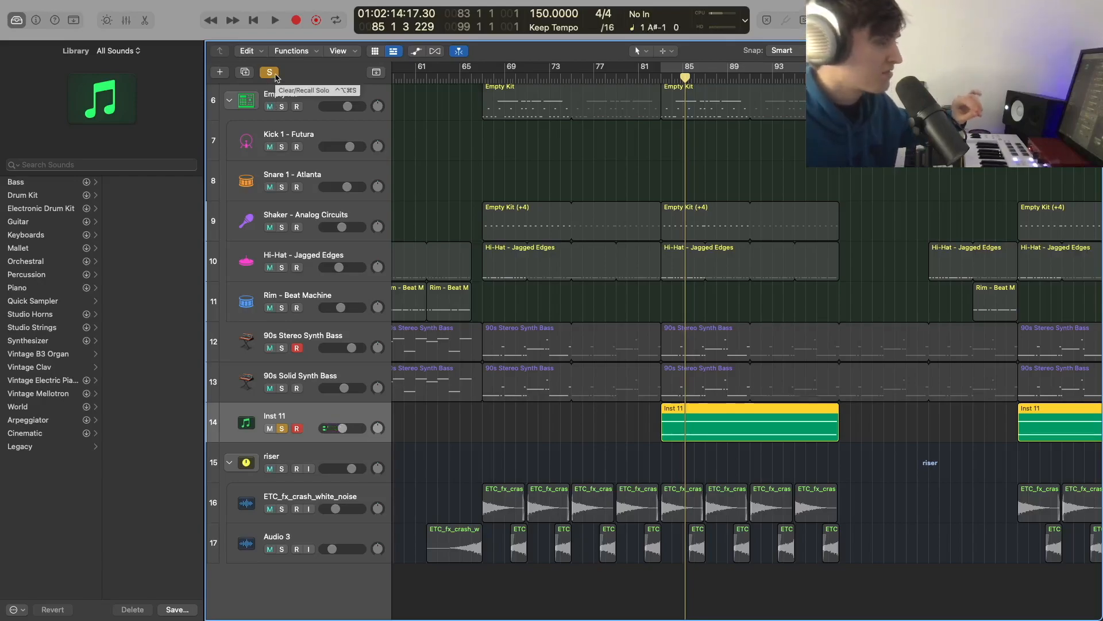
left_click(281, 429)
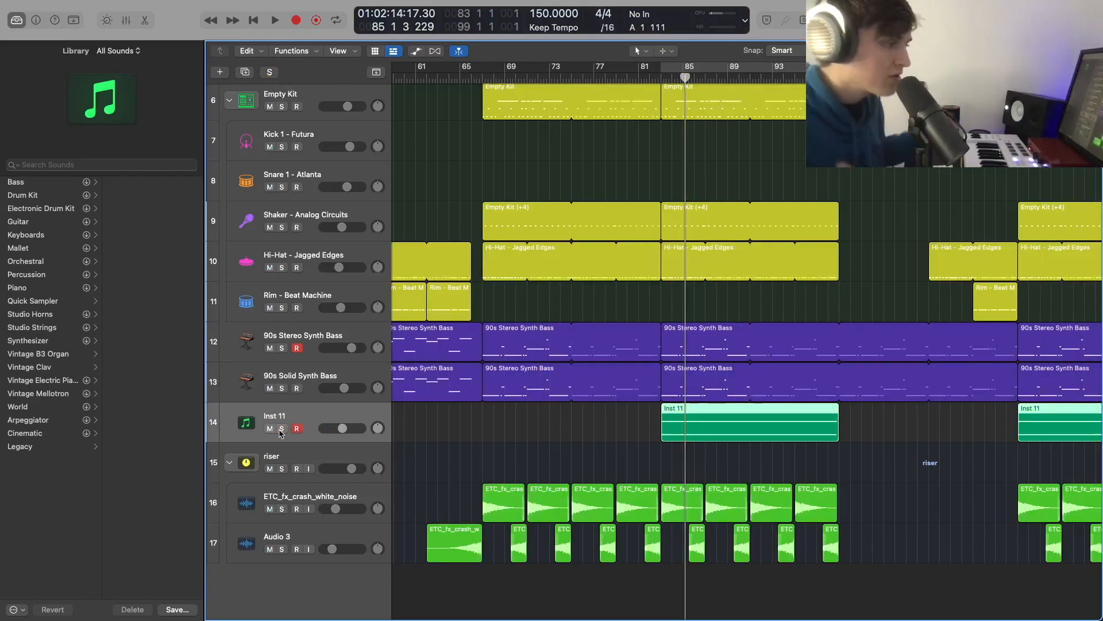
Step: Solo the riser stack, play its crash and reverse effects from bar 67, and stop
left_click(282, 469)
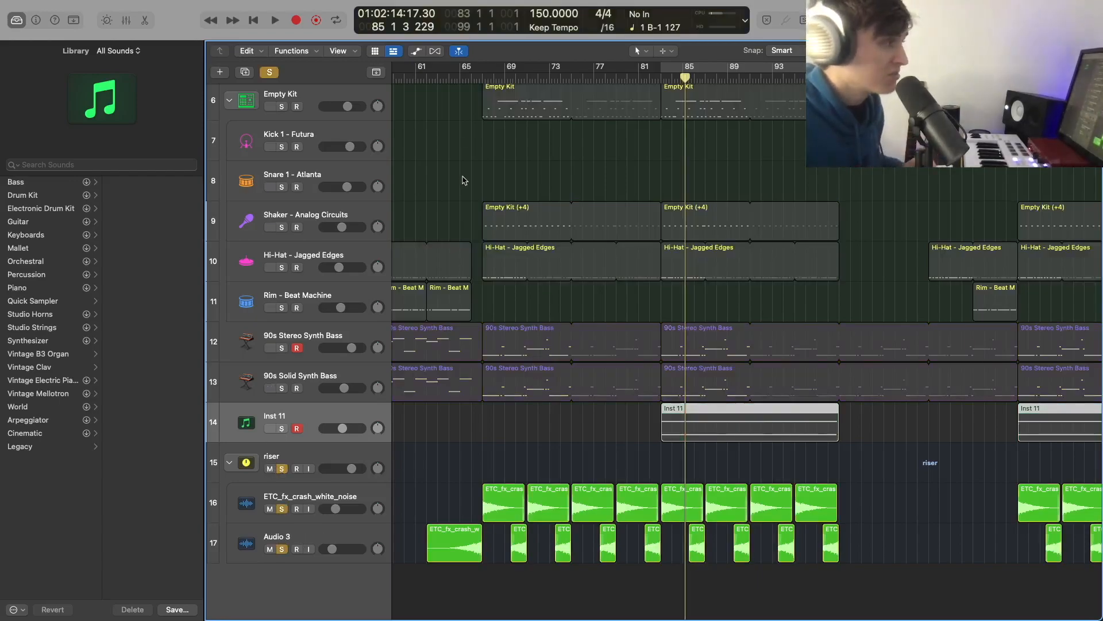
left_click(469, 75)
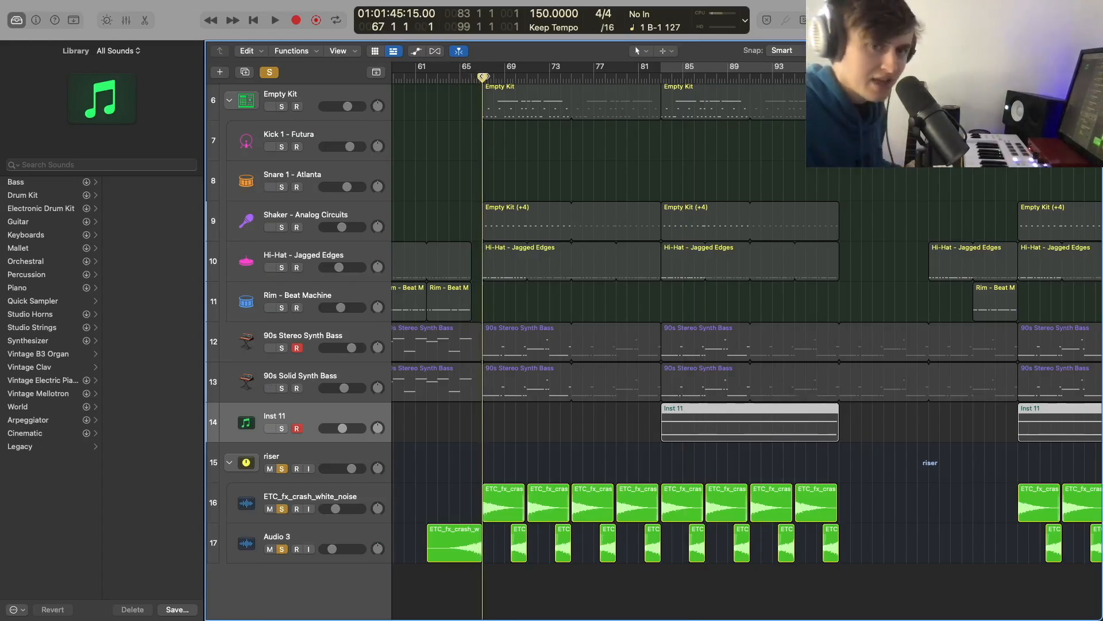
key("space")
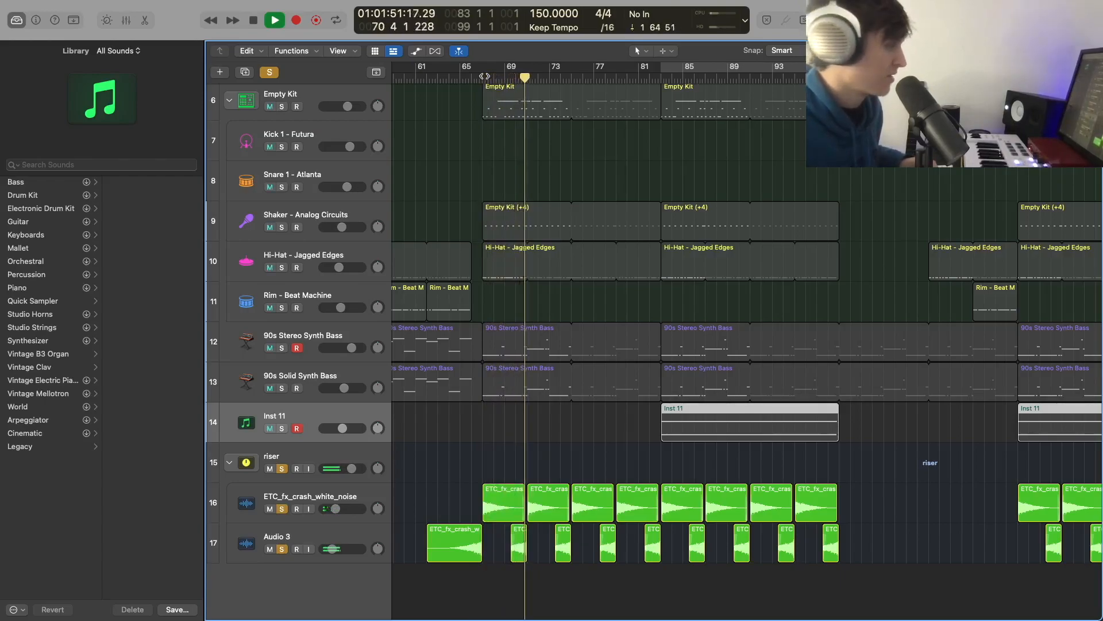
key("space")
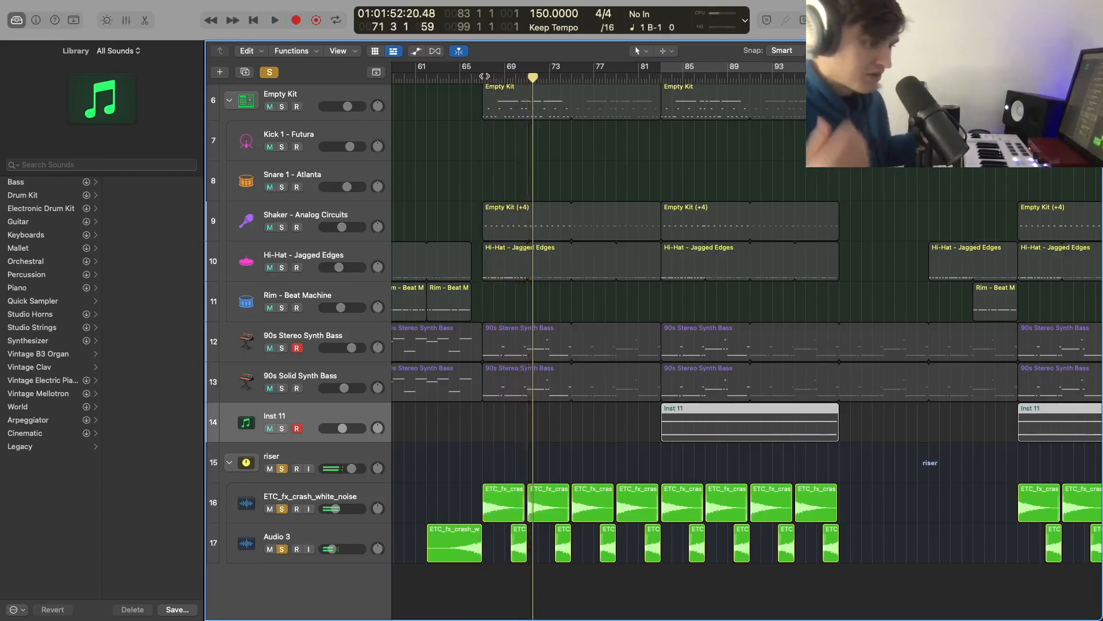
Step: Copy the ETC_fx_crash_white_noise region before bar 97 to bar 104 on the same track, and play the copy
scroll(599, 341, "down", 2)
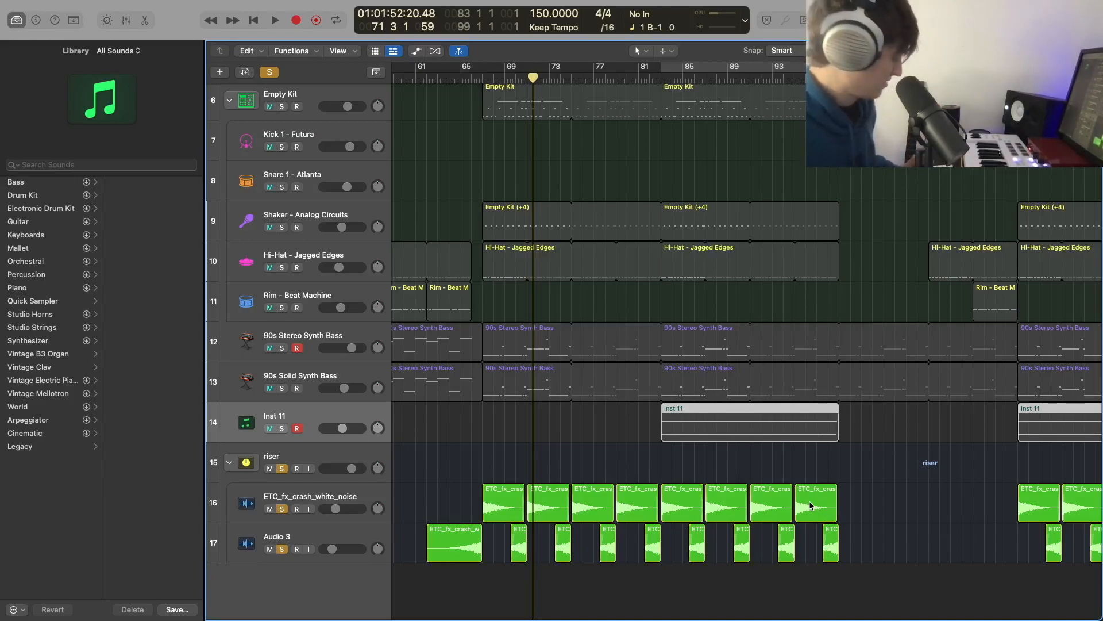
left_click_drag(812, 505, 915, 504)
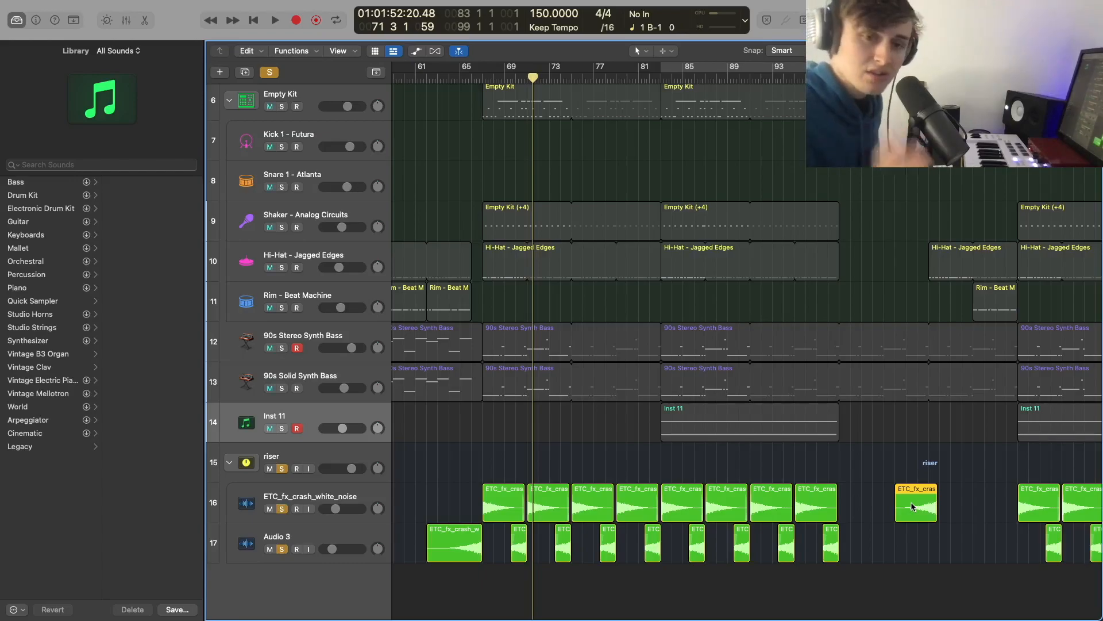
double_click(937, 78)
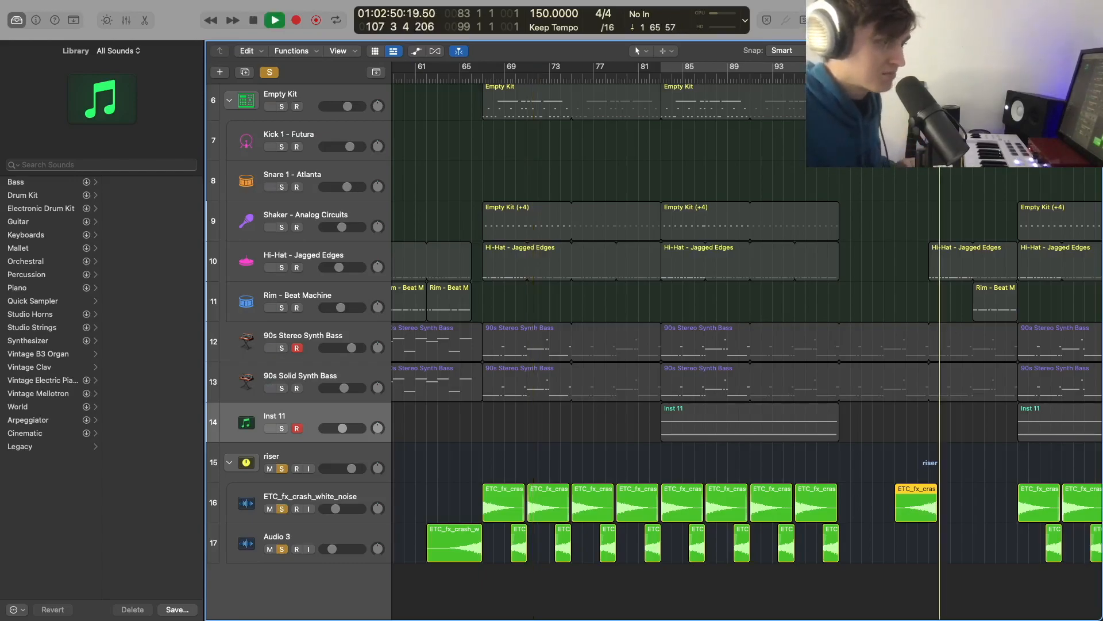
left_click(926, 78)
left_click(916, 78)
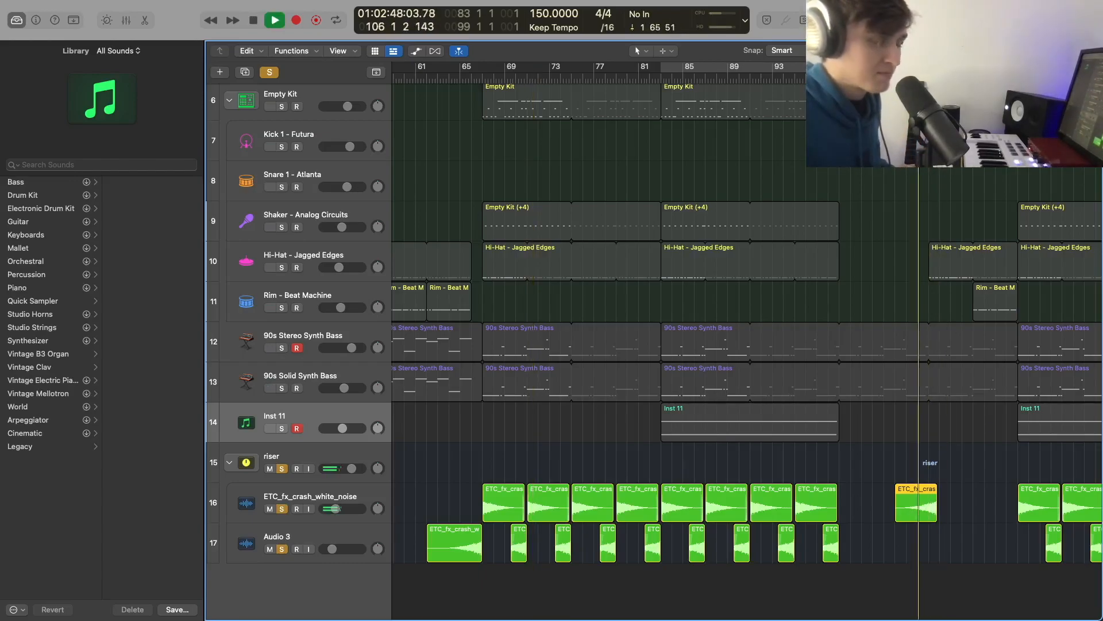
key("space")
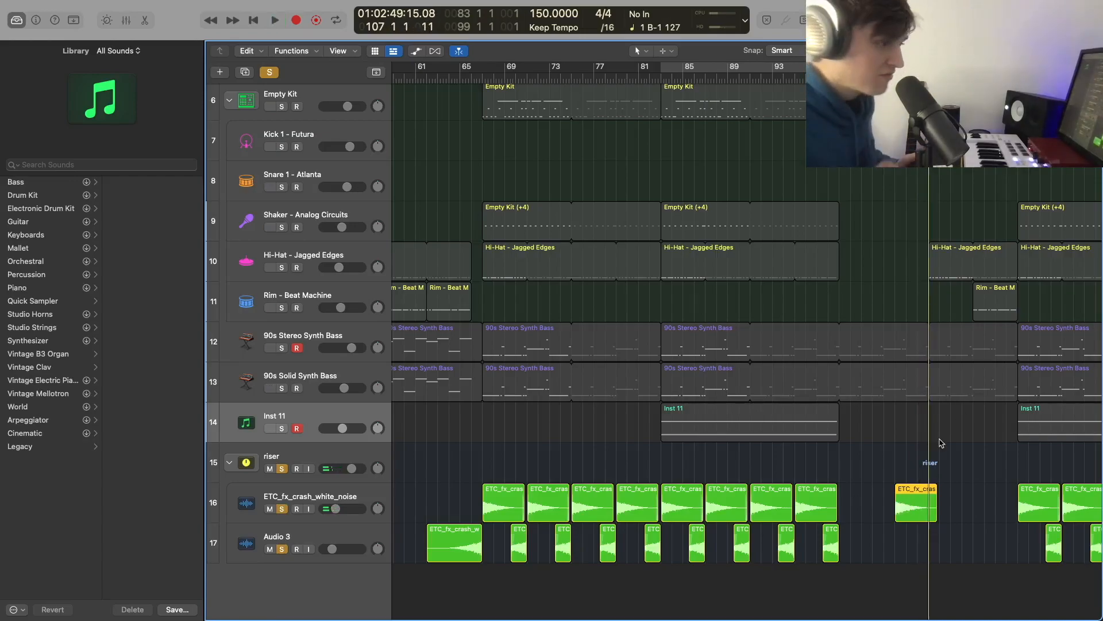
Step: Open the copied crash region in the audio file editor and reverse its audio
double_click(922, 503)
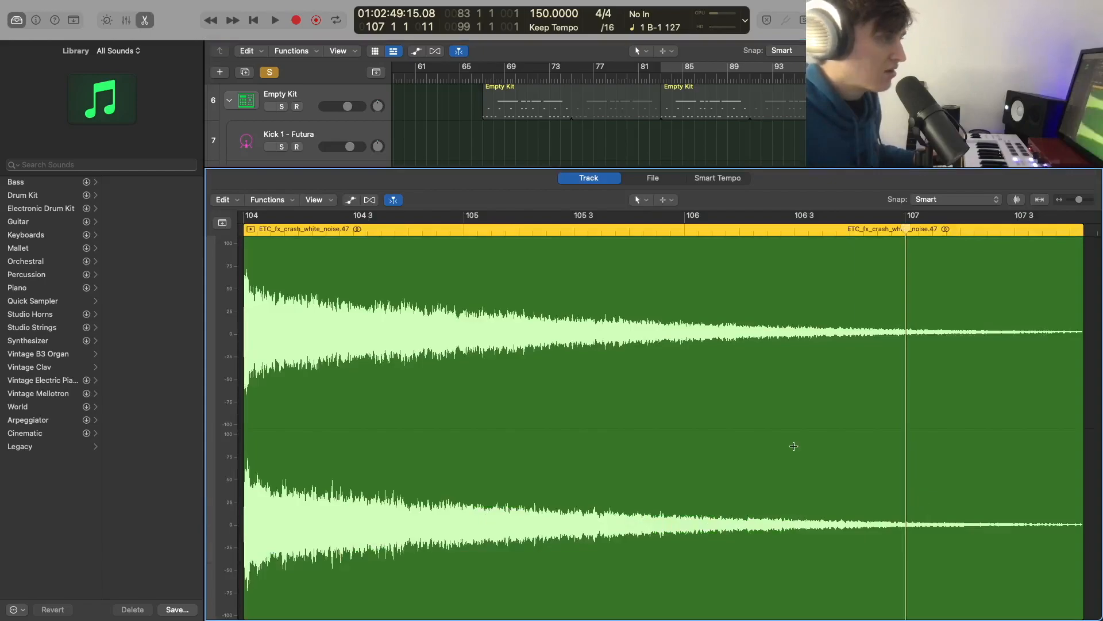
left_click(653, 178)
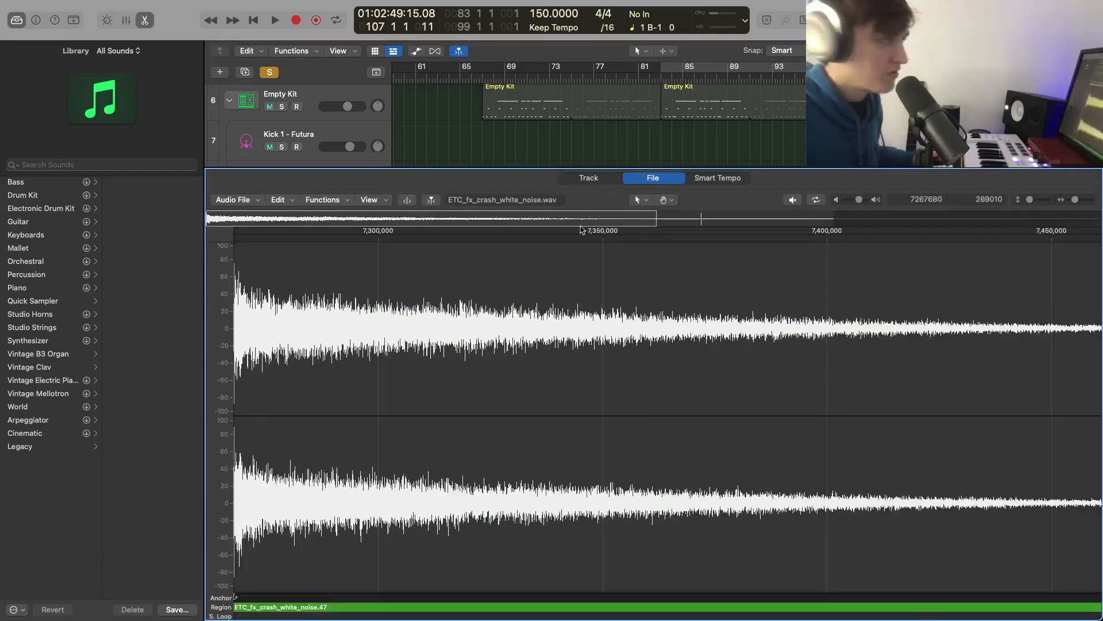
left_click(321, 200)
left_click(339, 290)
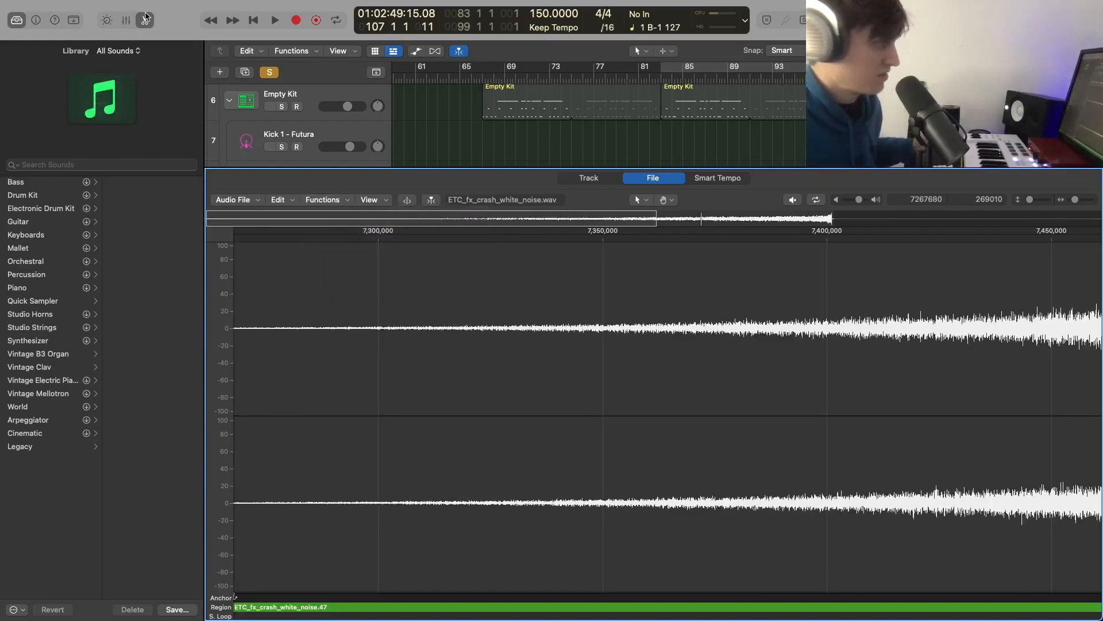
Step: Close the audio editor, undo the reversal, and delete the copied crash region at bar 104
key("e")
key("super+z")
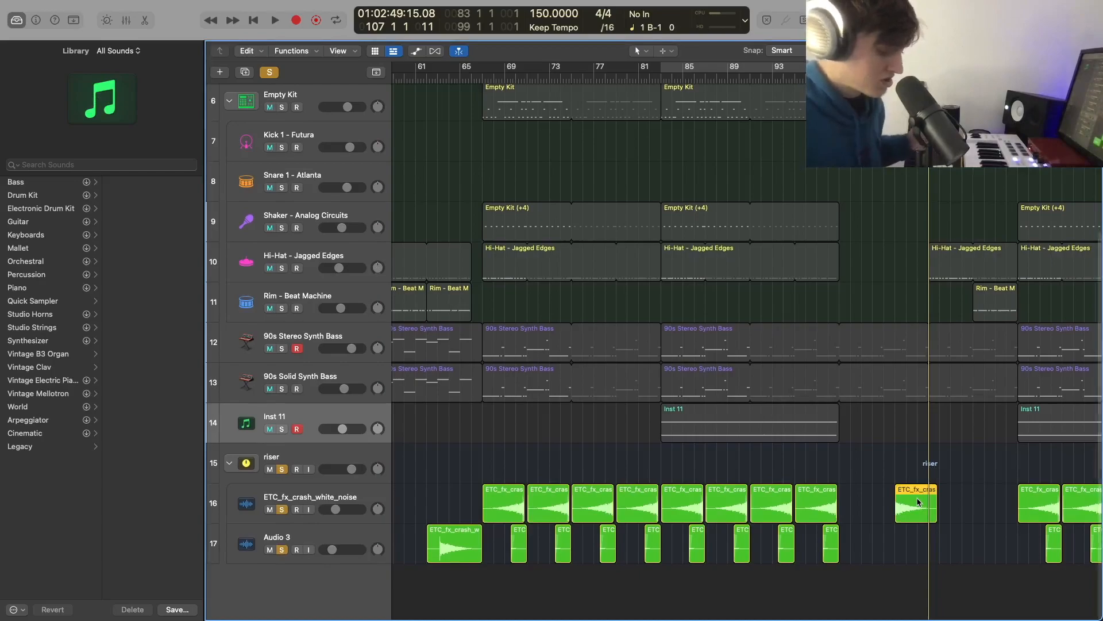
key("Delete")
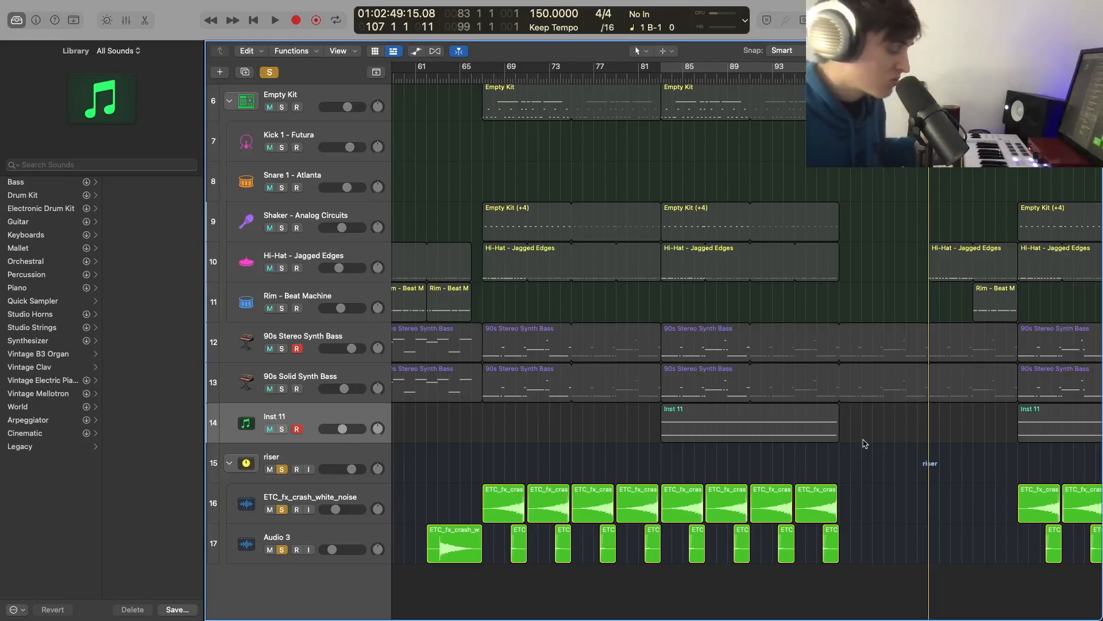
Step: Zoom out vertically and horizontally to fit all 17 tracks and the whole arrangement, and clear all solos
key("super+Up")
key("super+Up")
key("super+Up")
key("super+Up")
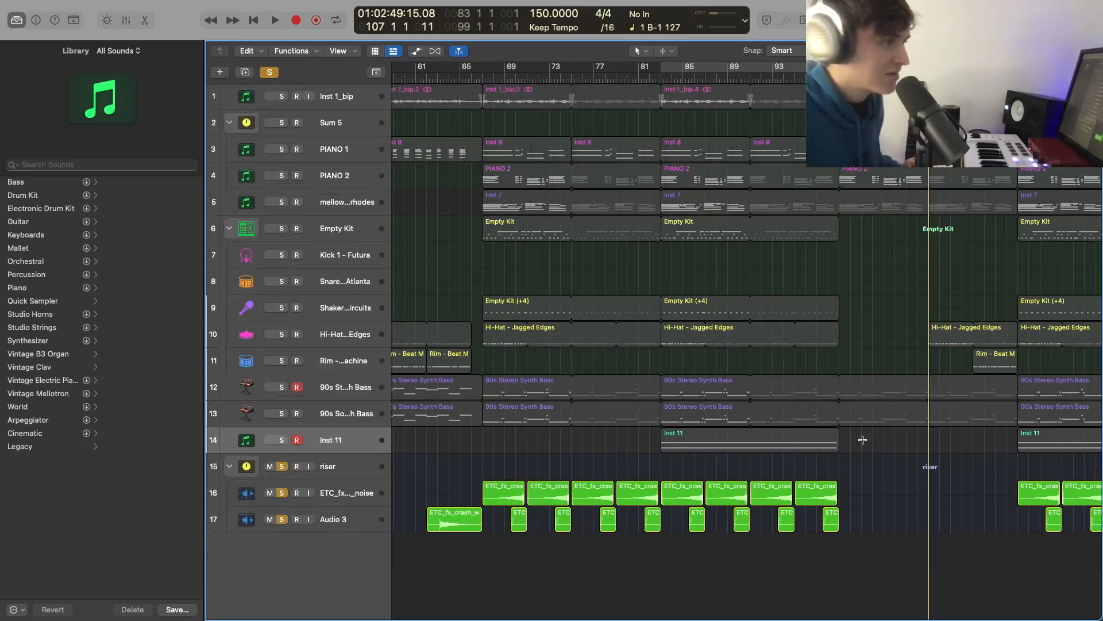
key("super+Left")
key("super+Left")
key("super+Left")
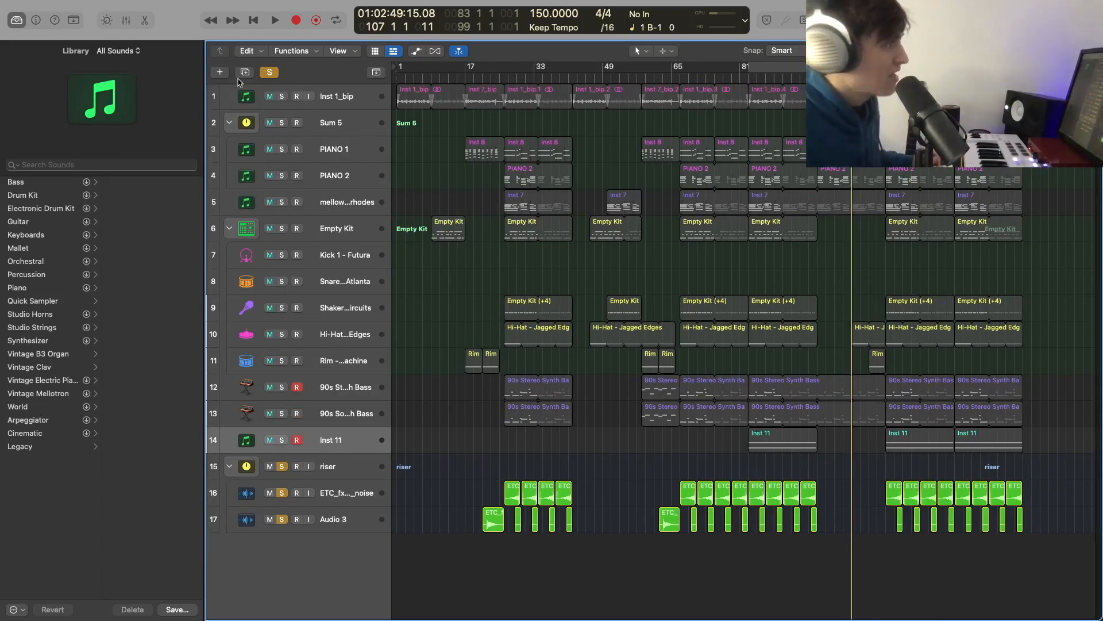
left_click(269, 73)
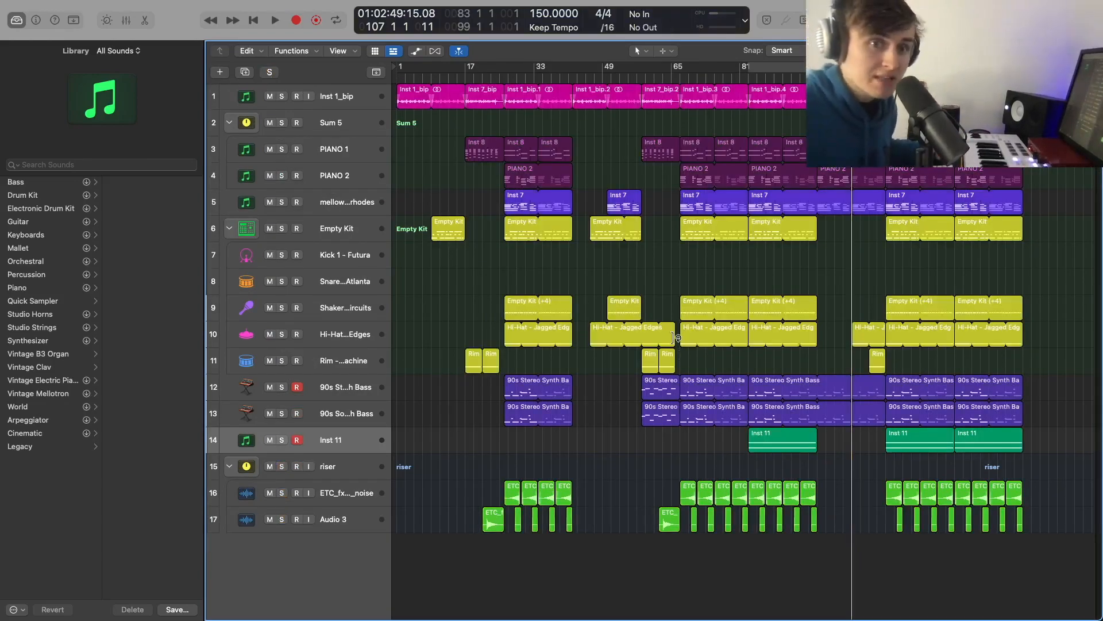
Step: Place the playhead at bar 58 and open the Vitamin plug-in on the Stereo Out channel from the mixer
left_click(642, 77)
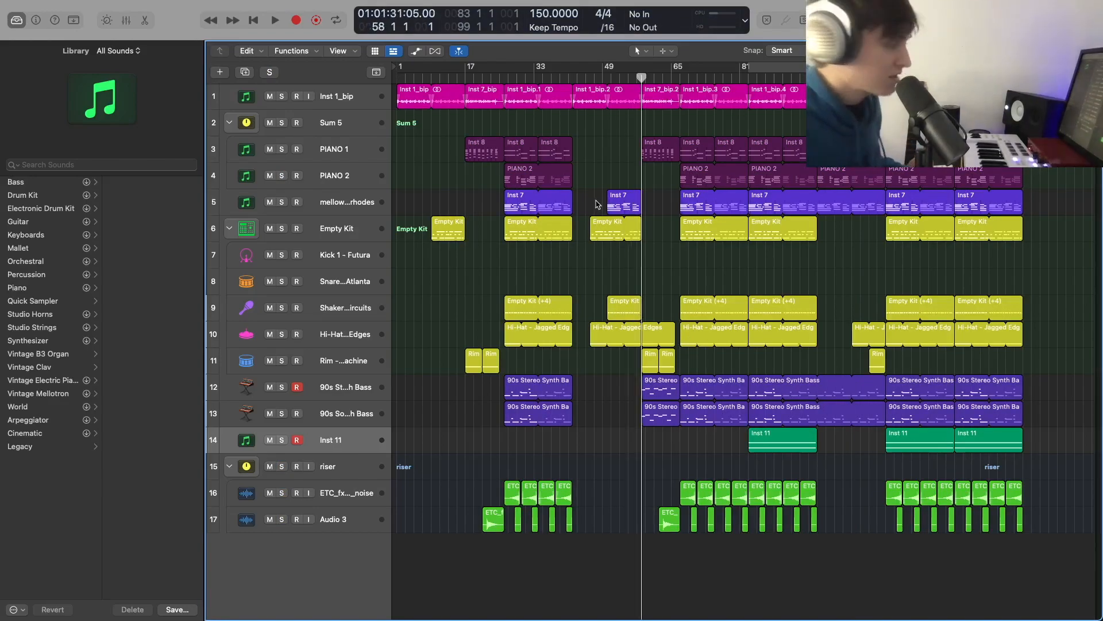
key("x")
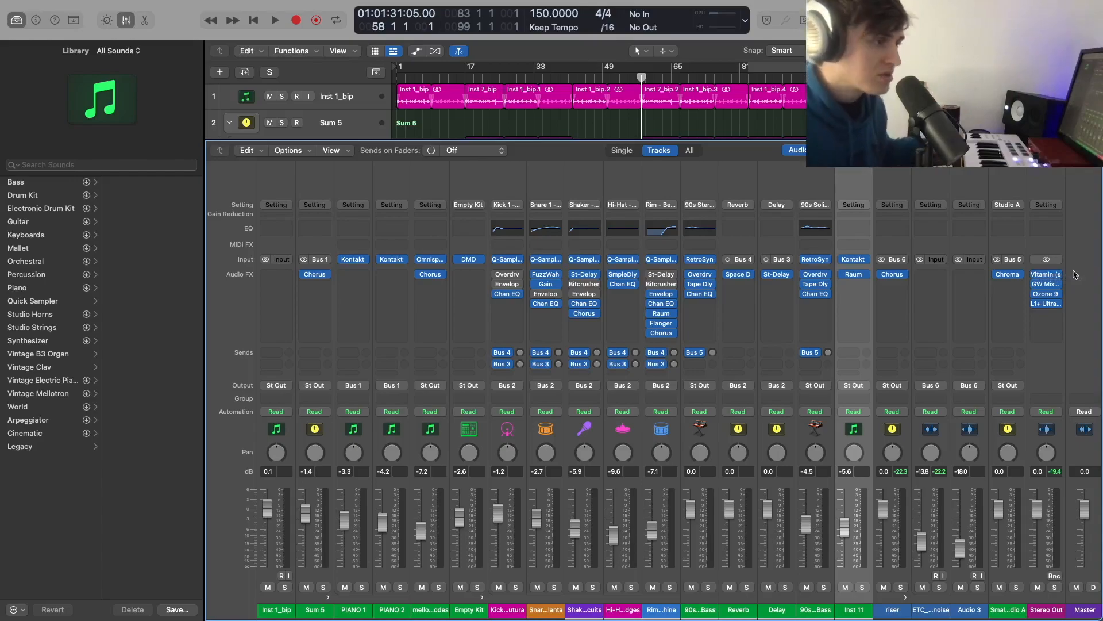
left_click(1047, 276)
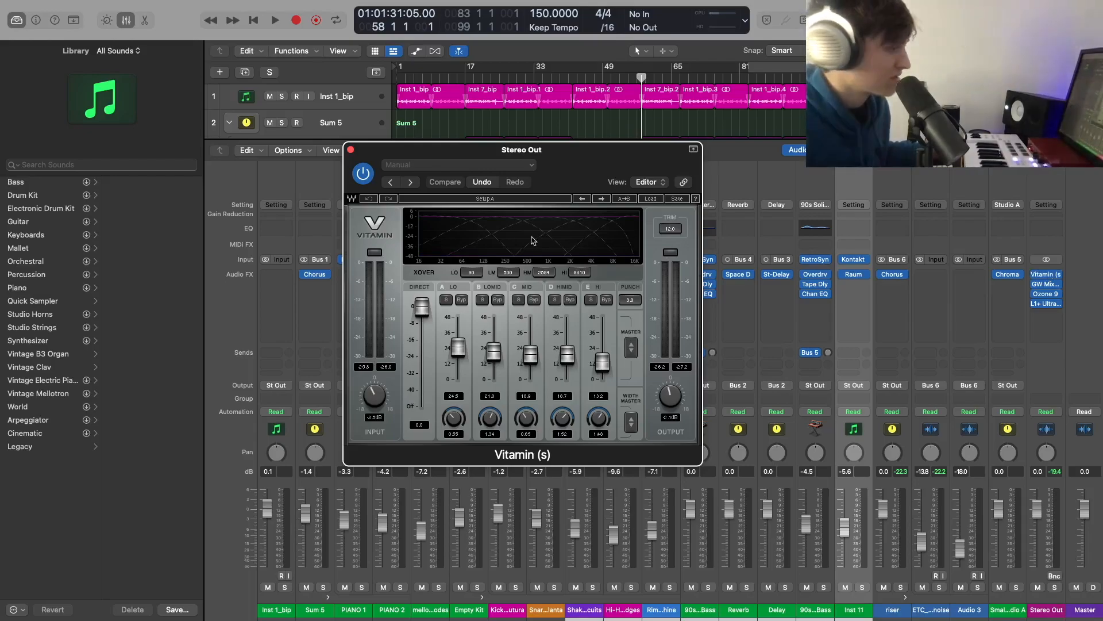
left_click_drag(565, 171, 557, 166)
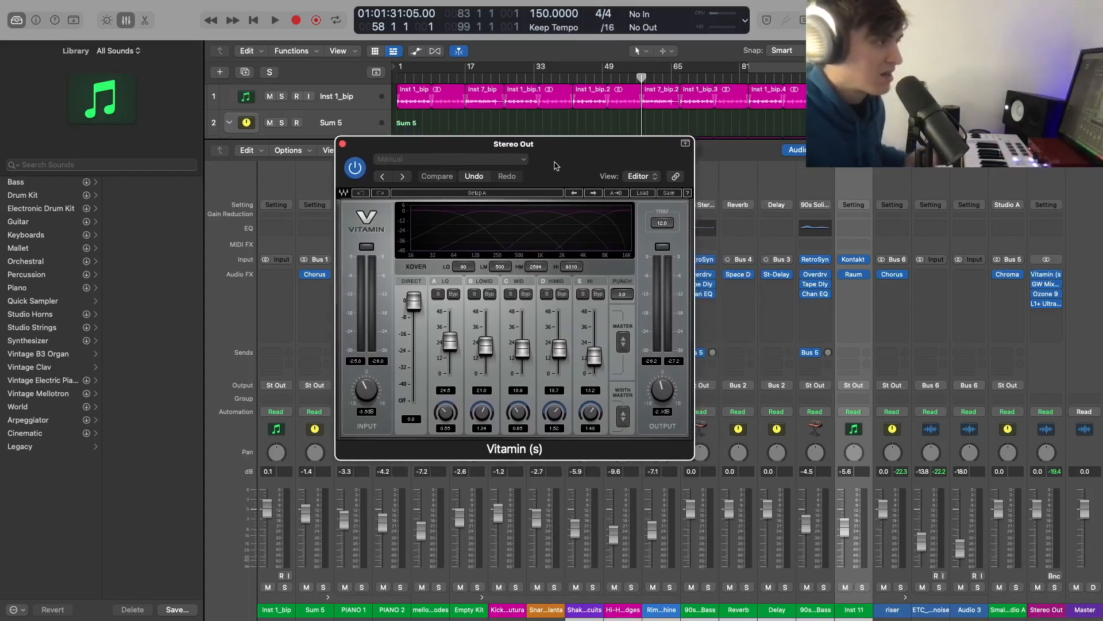
Step: Audition the full mix from about bar 56 in short passes while examining Vitamin's spectrum and band faders, and close the plug-in
left_click(631, 80)
key("space")
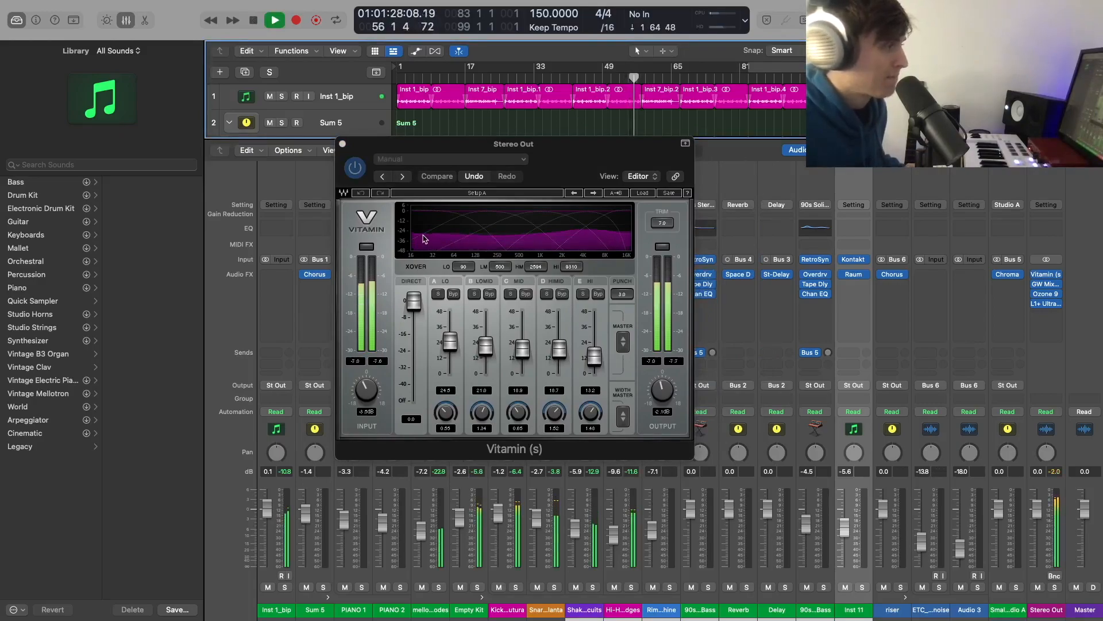
key("space")
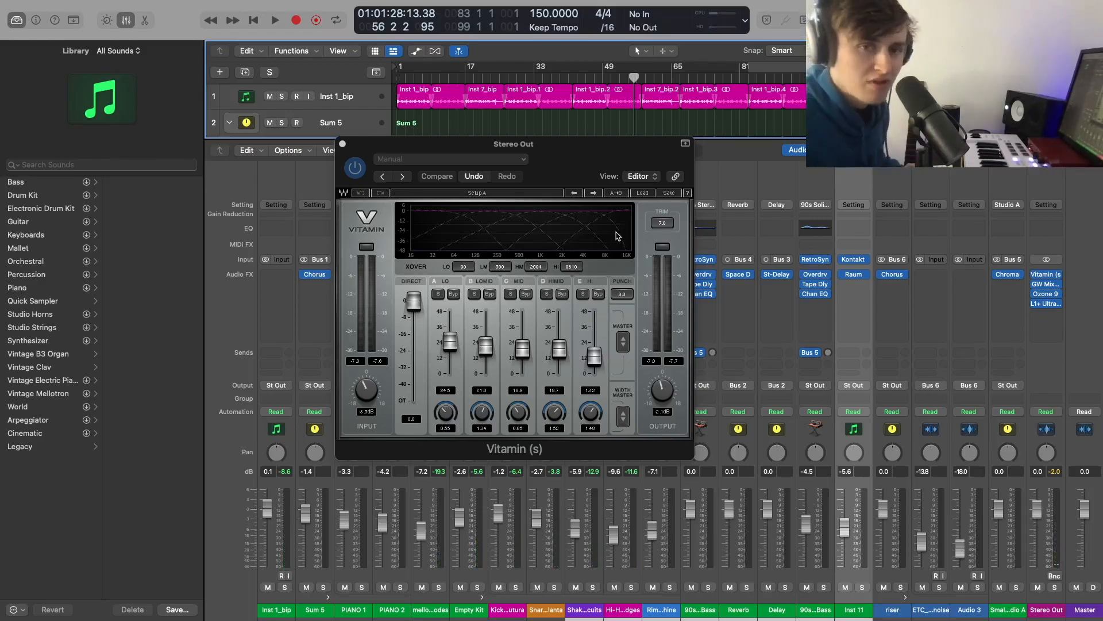
key("space")
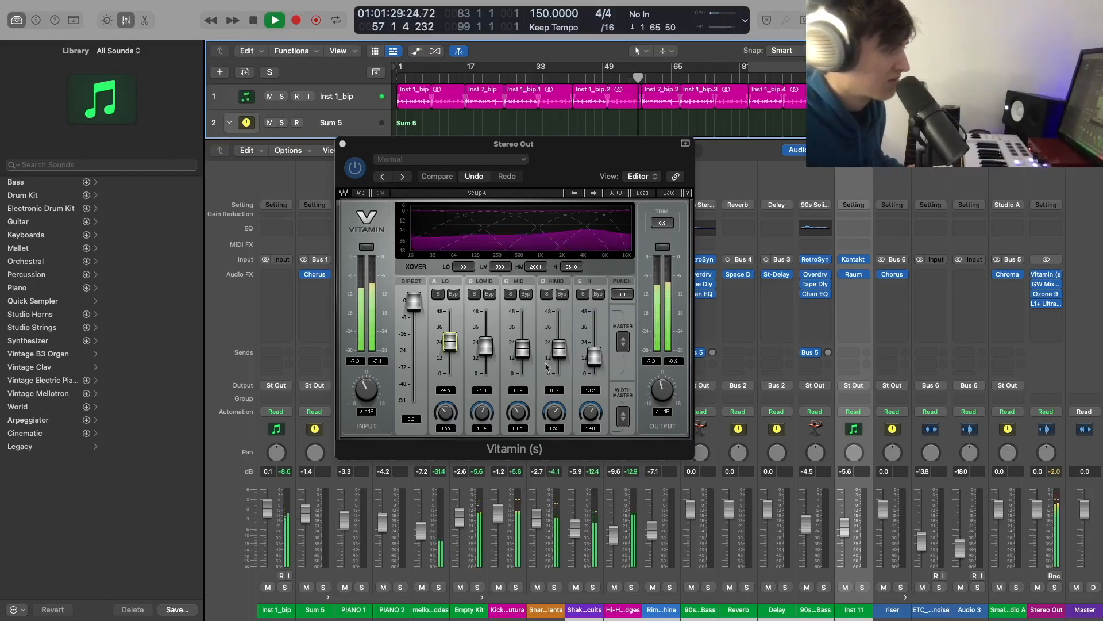
key("space")
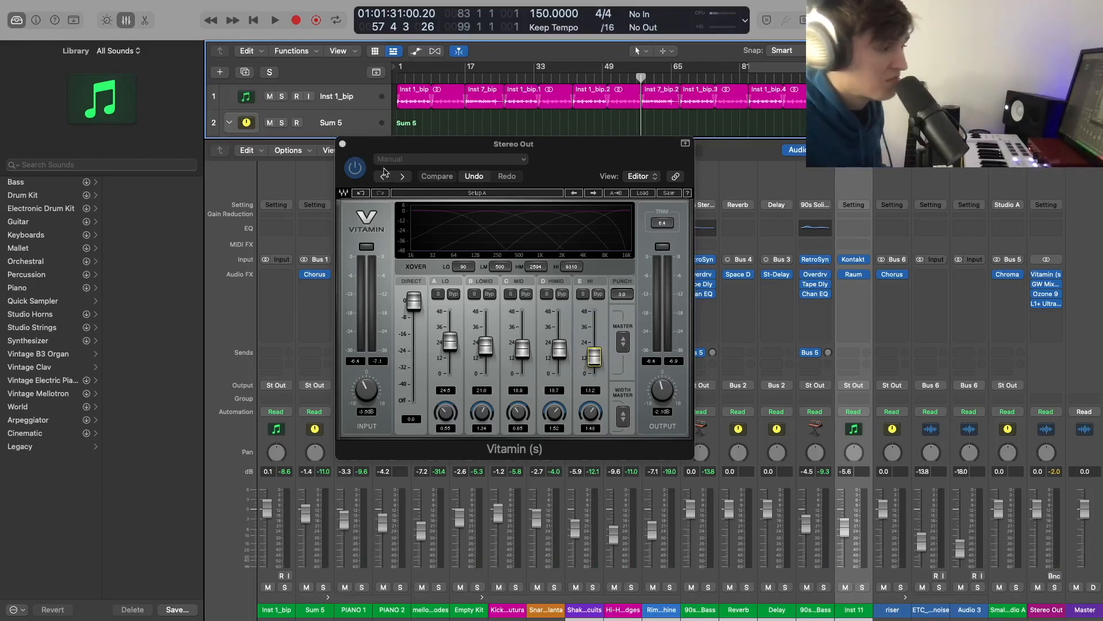
key("space")
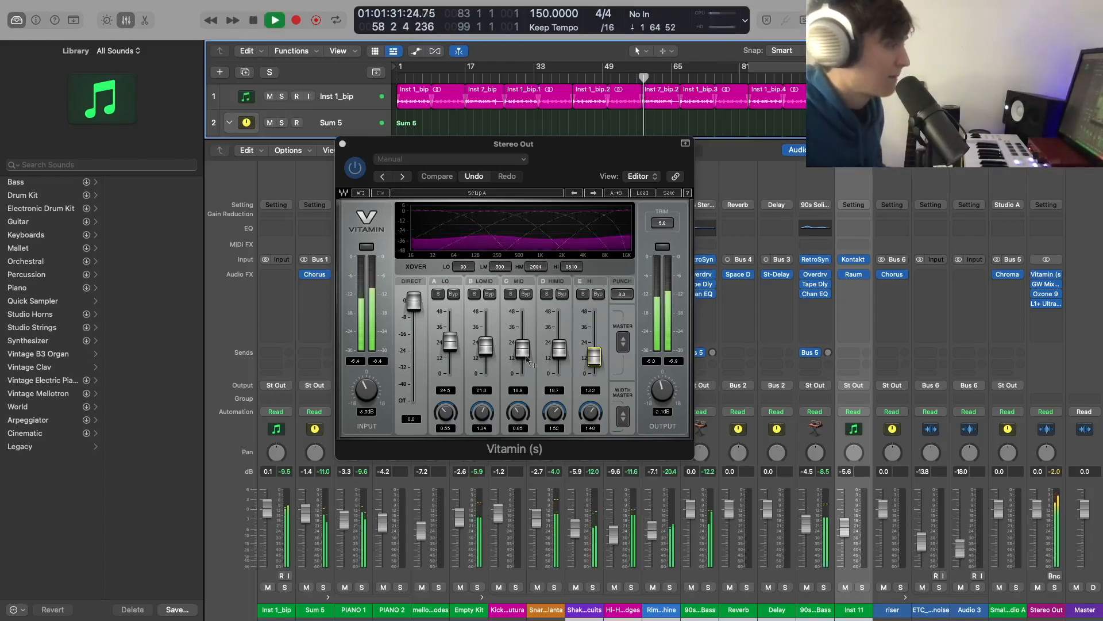
key("space")
left_click(343, 144)
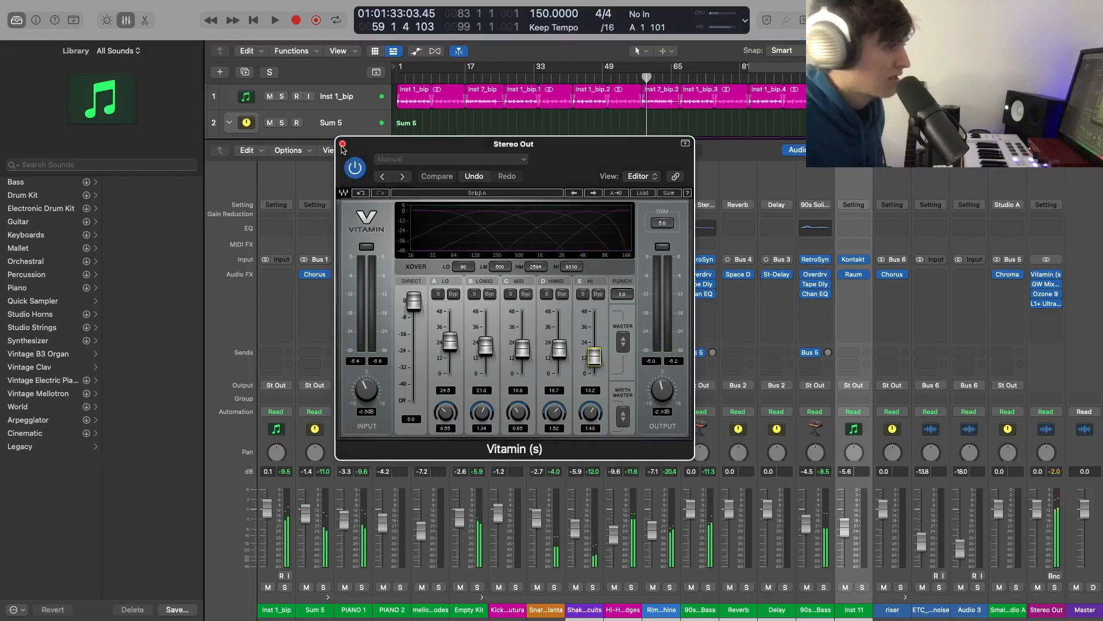
Step: Open GW MixCentric on the Stereo Out channel, raise its Intensity to about 19 during playback, and close the plug-in
left_click(1048, 285)
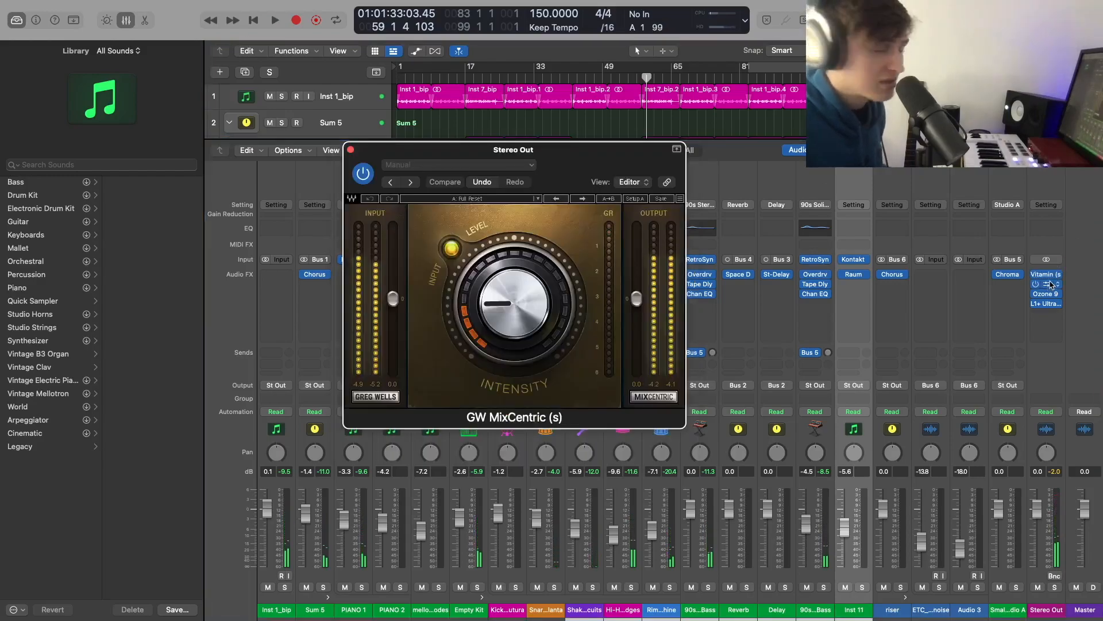
mouse_move(514, 320)
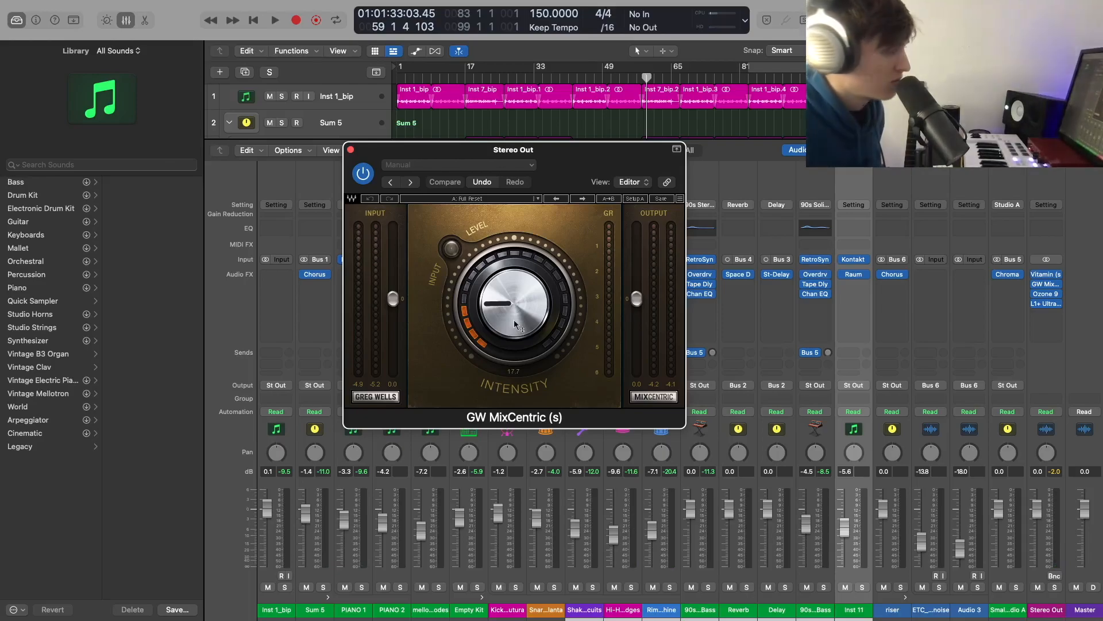
key("space")
mouse_move(509, 309)
left_mouse_down()
mouse_move(509, 356)
mouse_move(508, 305)
left_mouse_up()
key("space")
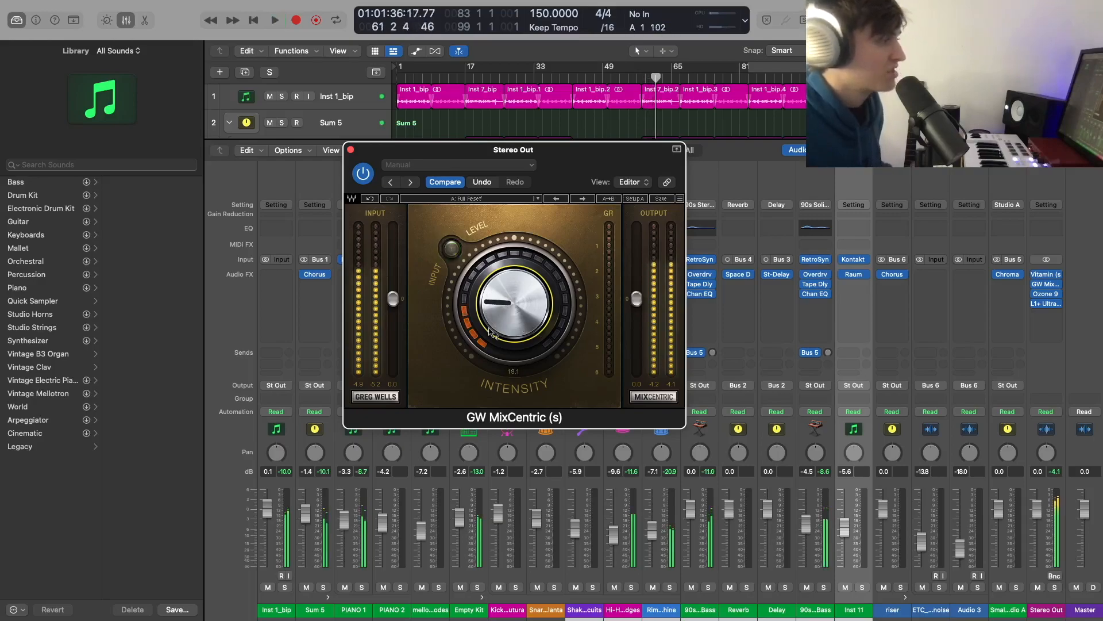
left_click(351, 149)
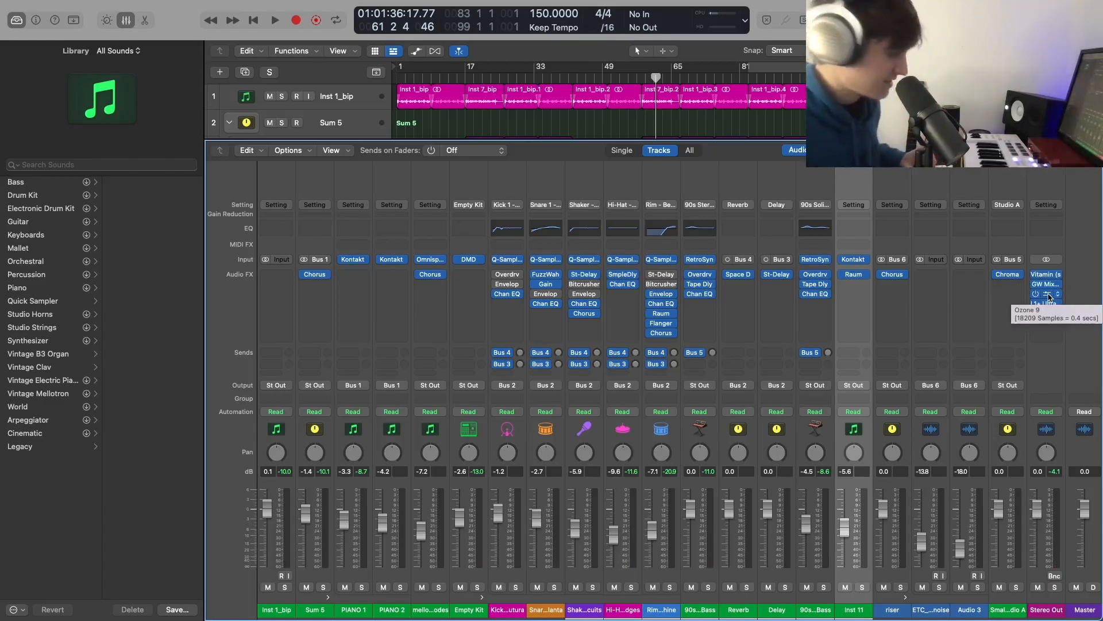
Step: Open Ozone 9 on the Stereo Out channel, examine its Dynamic EQ, Equalizer 1 and Maximizer modules, and close the plug-in
key("x")
key("x")
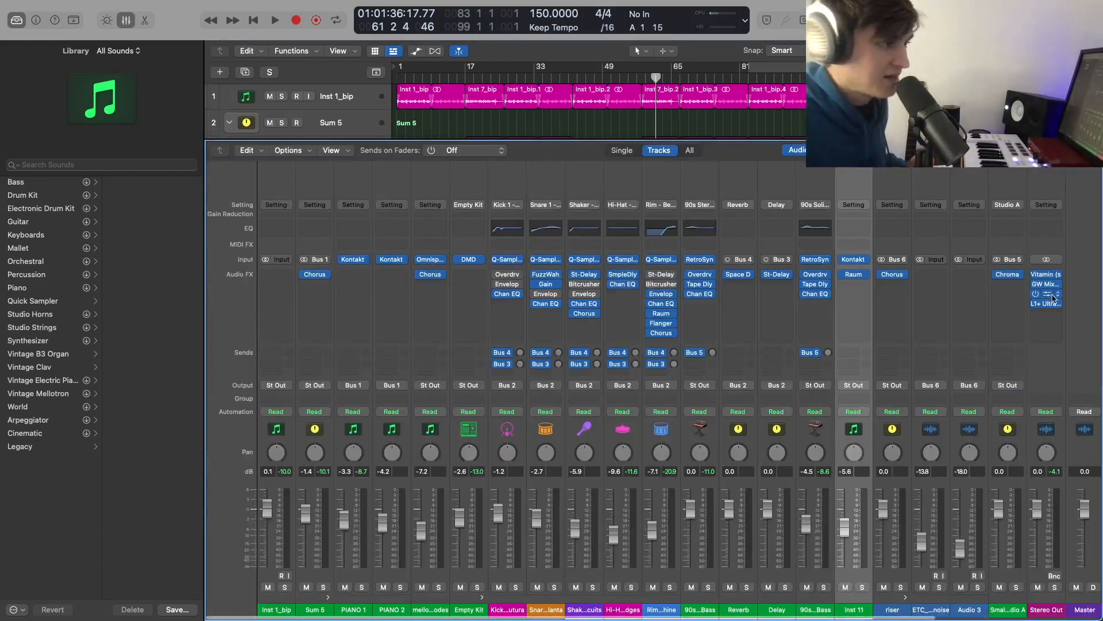
left_click(1052, 295)
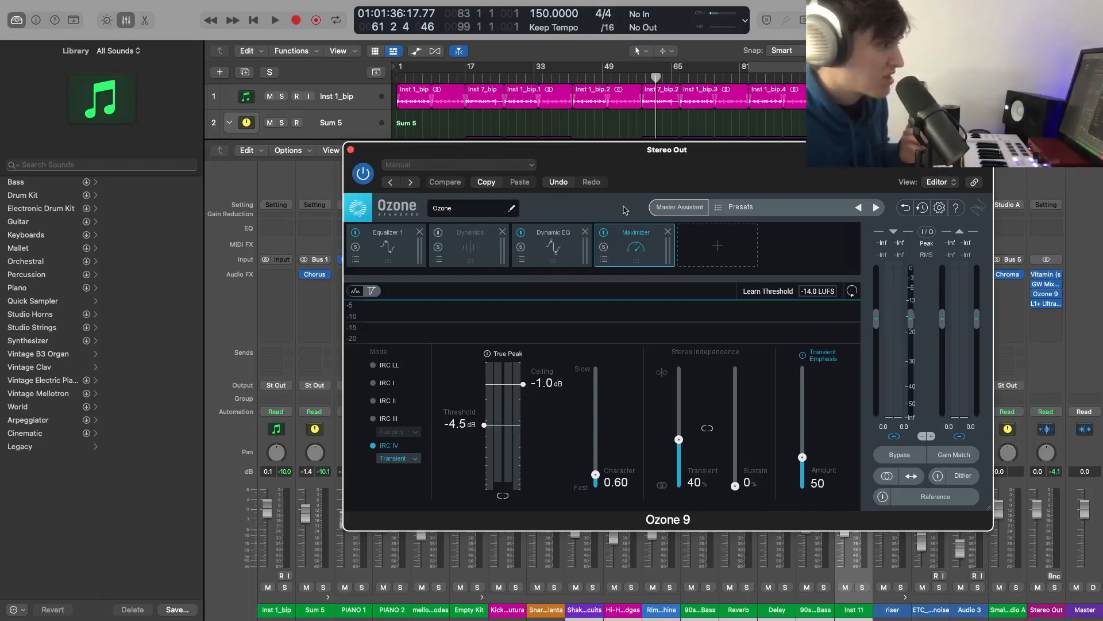
left_click(546, 261)
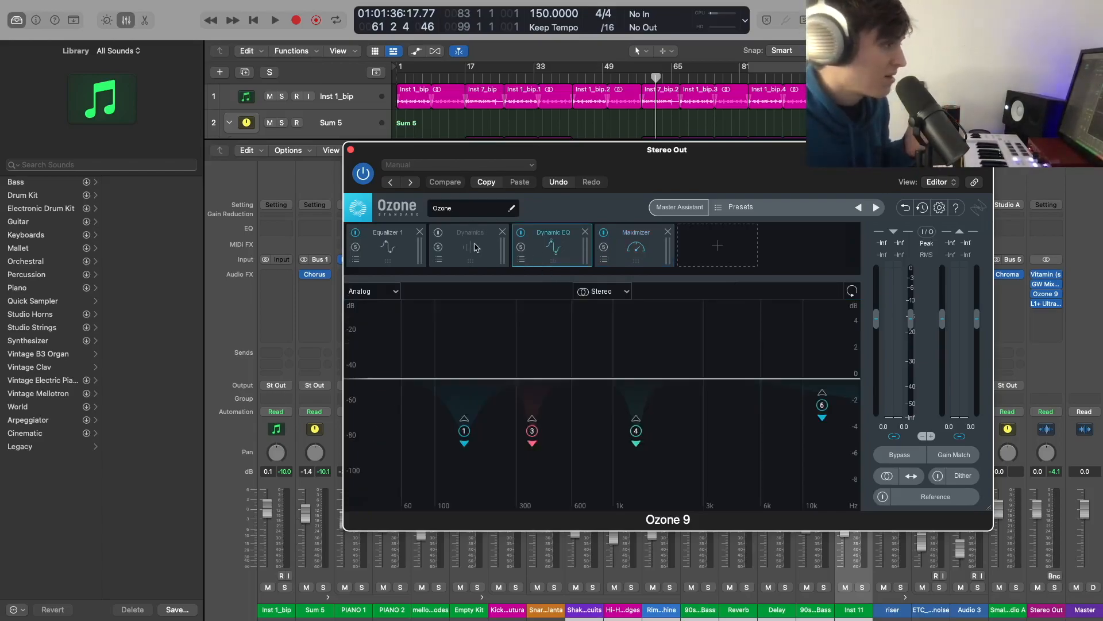
left_click(410, 248)
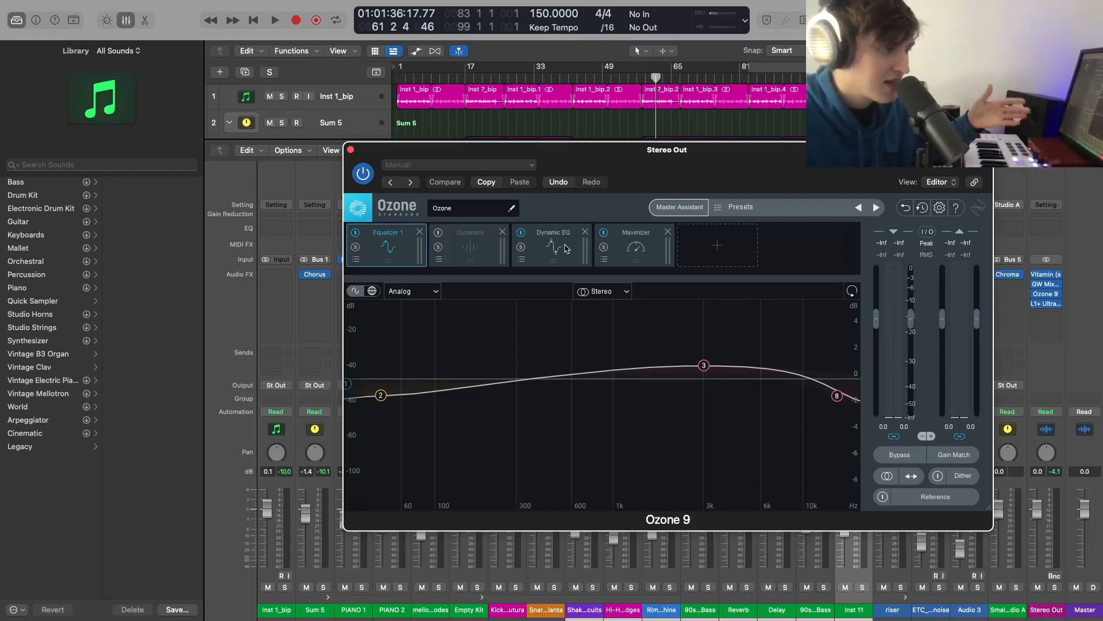
left_click(625, 250)
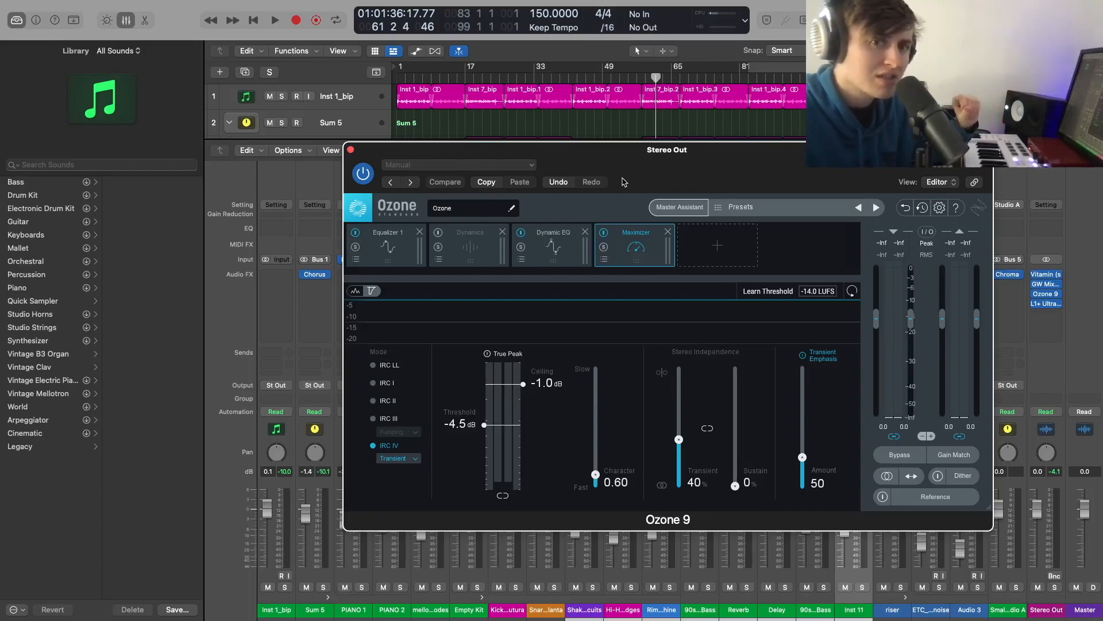
left_click(351, 149)
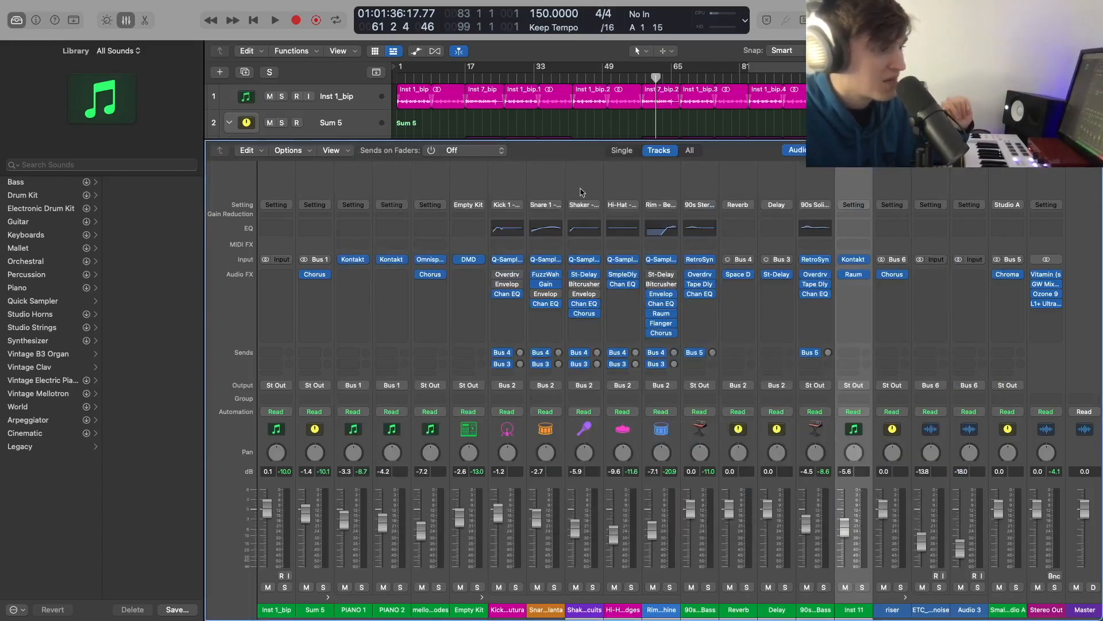
Step: Hide the mixer to reveal the whole arrangement and place the playhead at bar 58
left_click(126, 20)
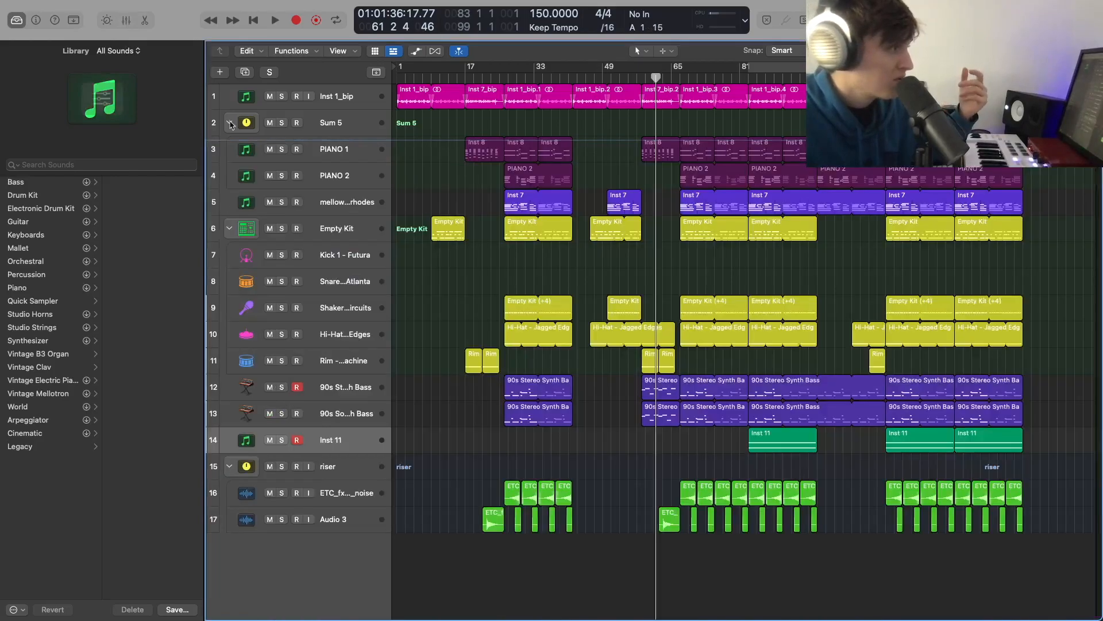
left_click(640, 78)
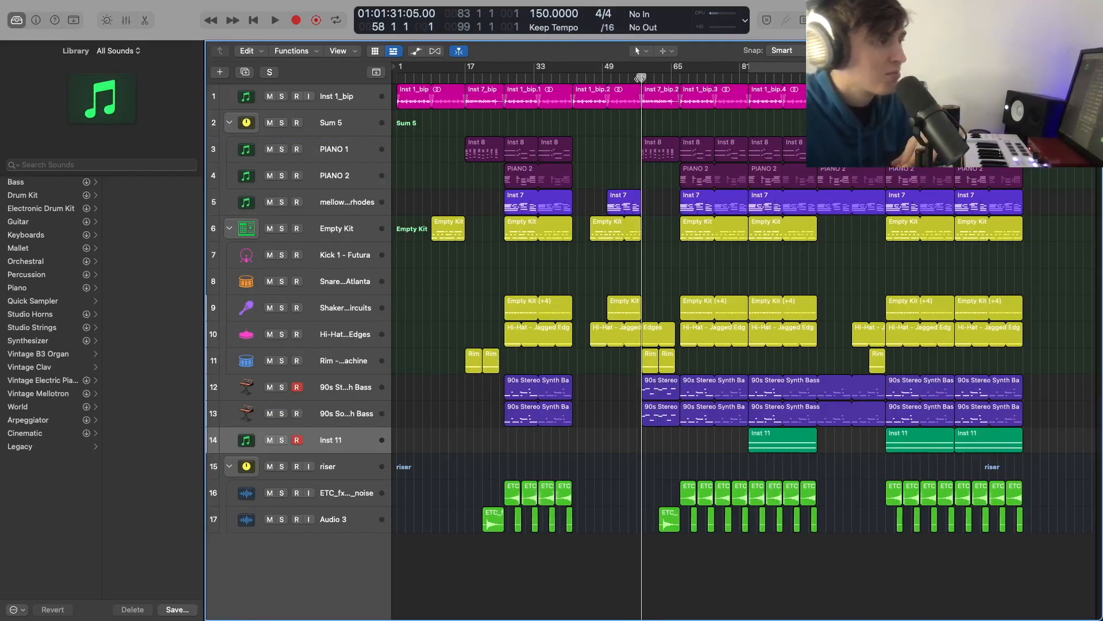